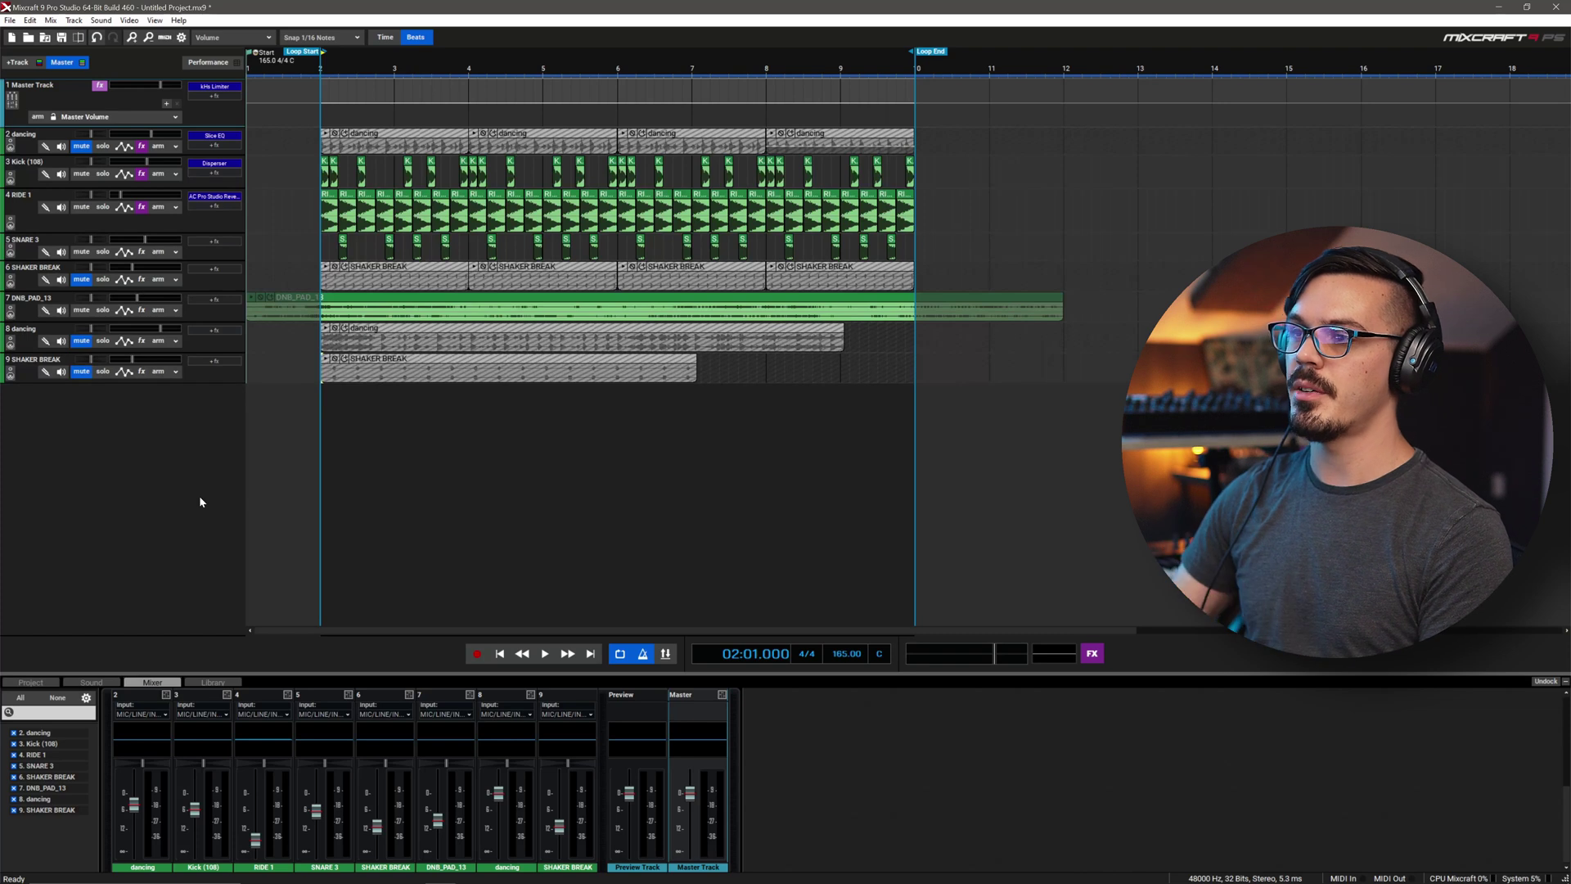
# Step: Play the drum arrangement, then stop it and return to bar 2
pyautogui.press('space')
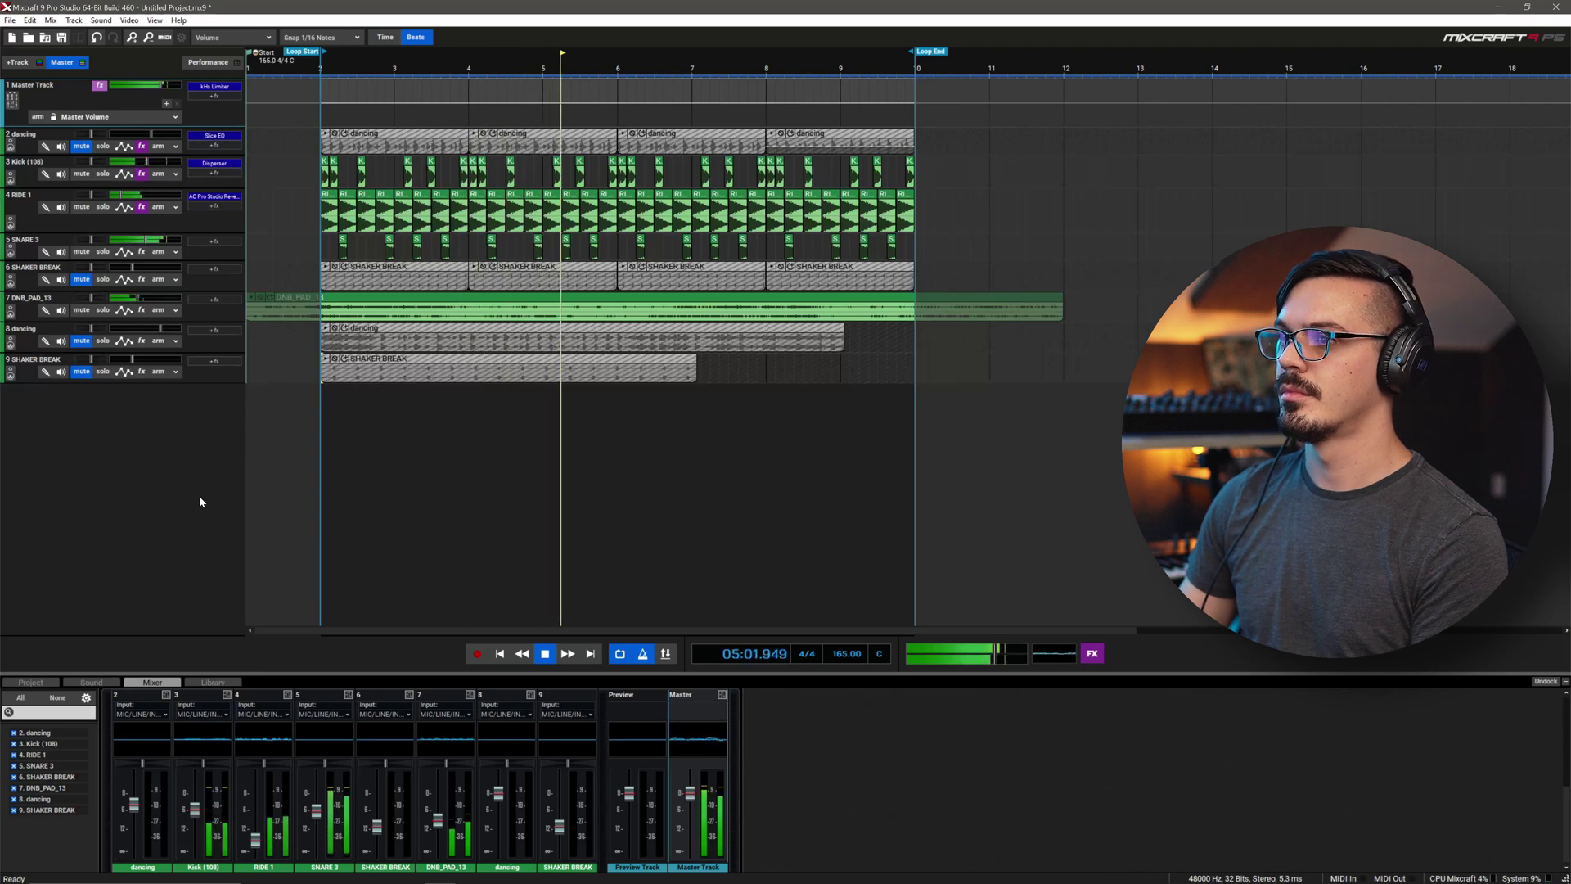
pyautogui.press('space')
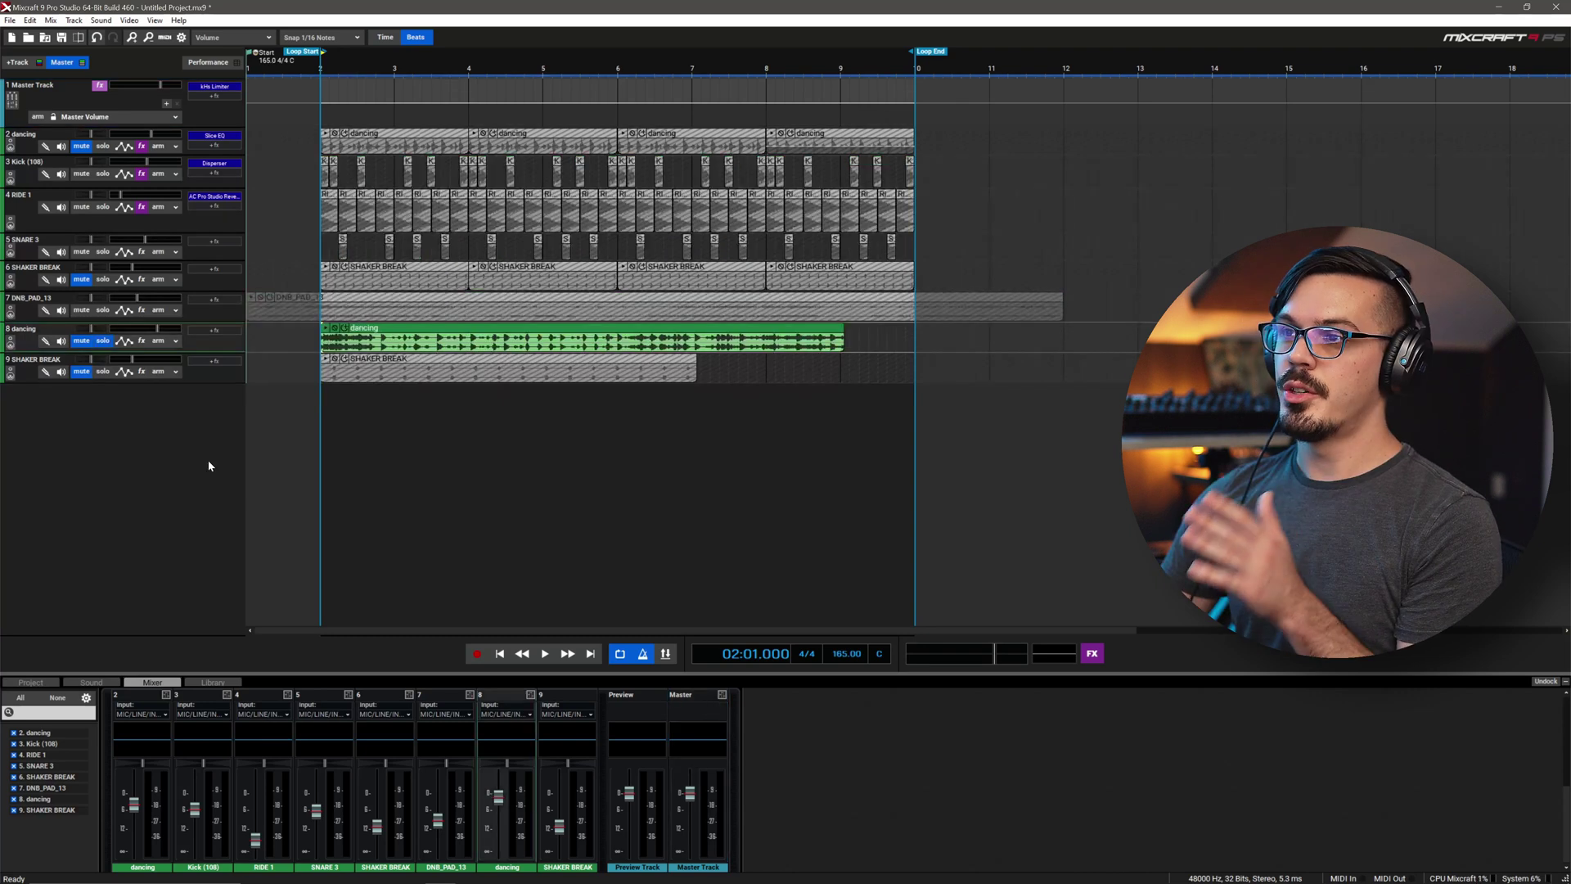
pyautogui.press('space')
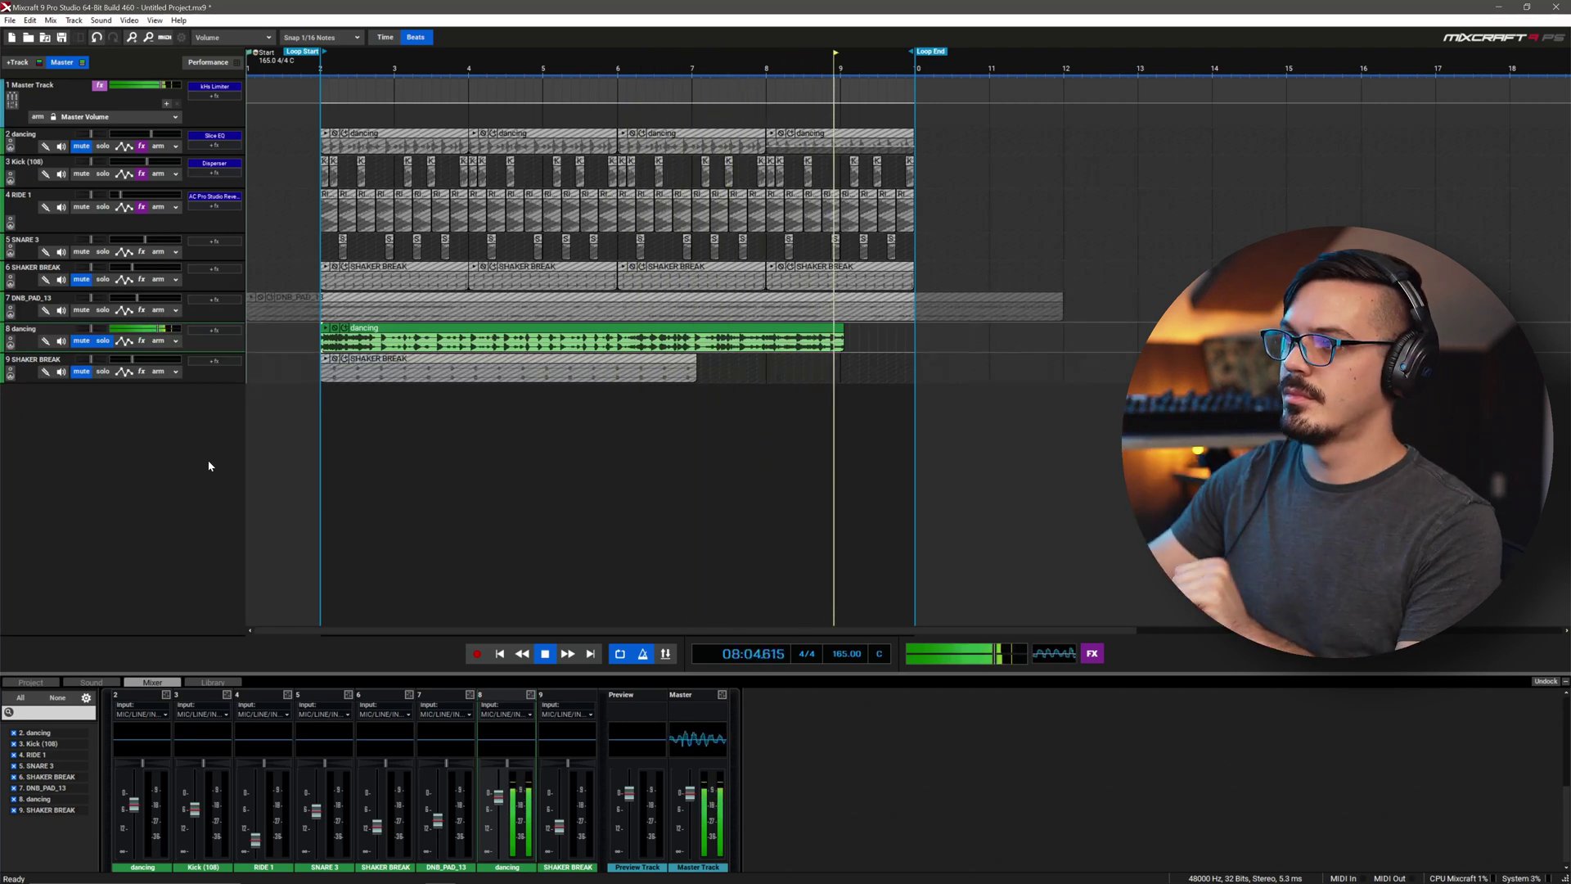
pyautogui.press('space')
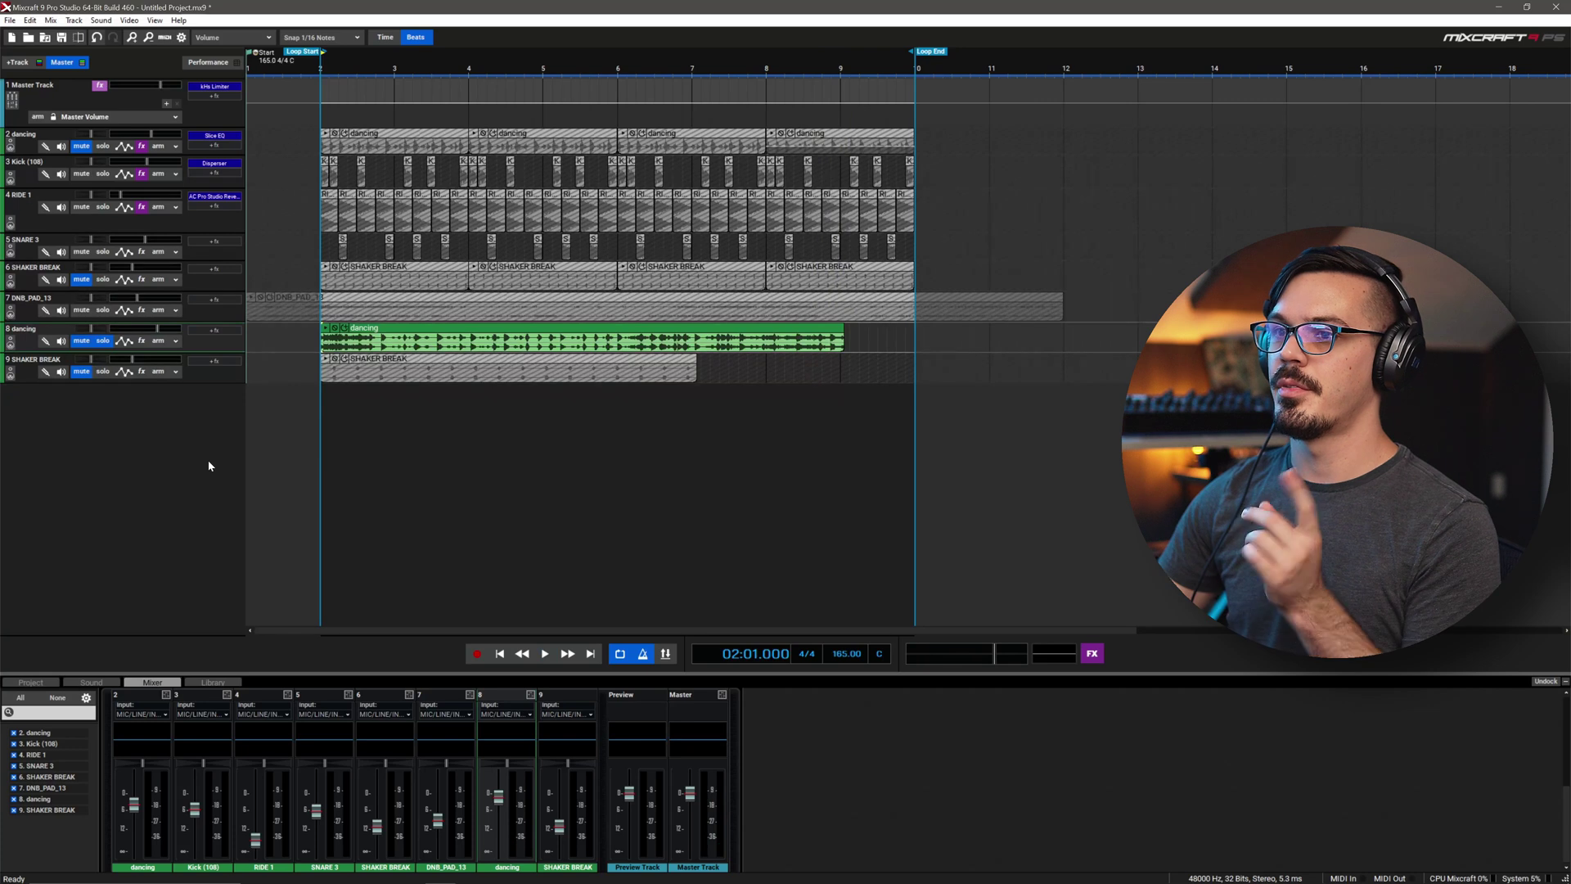
# Step: Solo the track 9 SHAKER BREAK and listen to it on its own
pyautogui.click(102, 371)
pyautogui.click(103, 341)
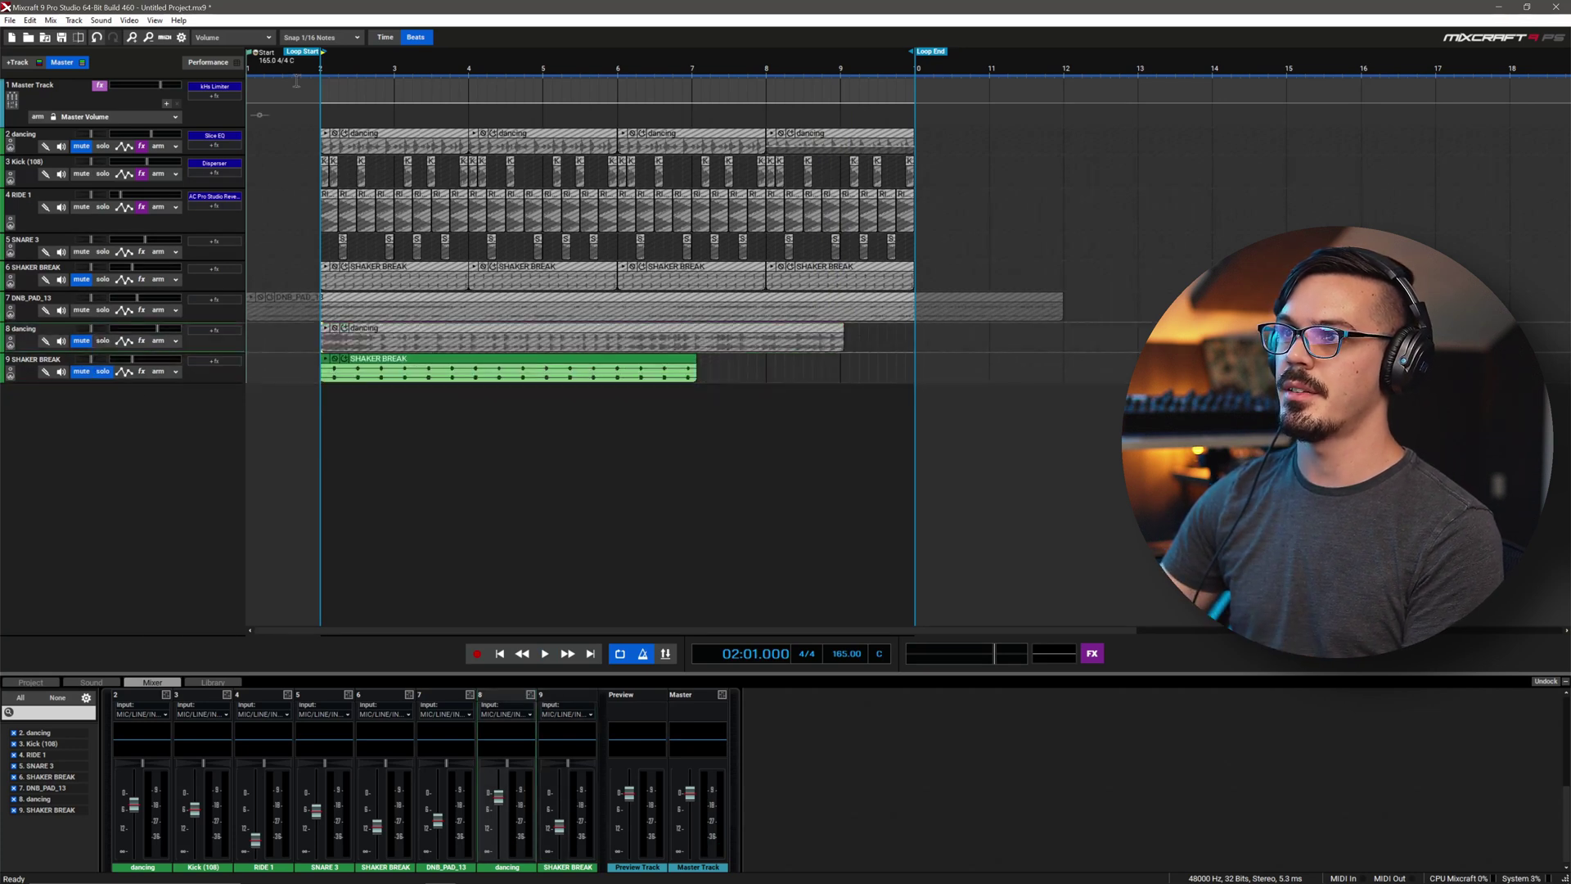
pyautogui.press('space')
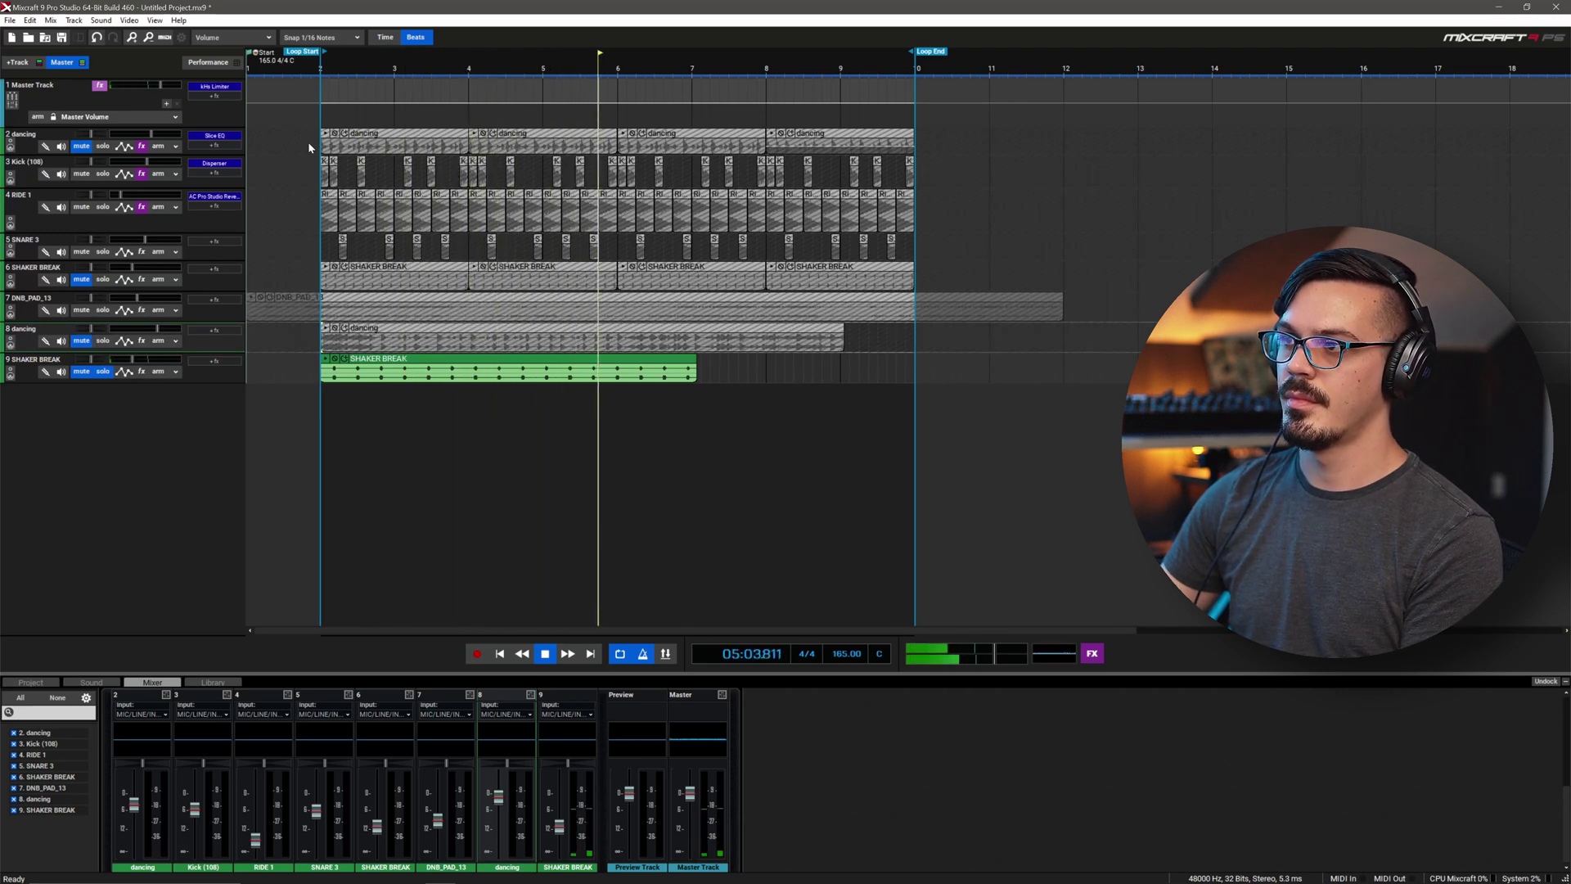
pyautogui.press('space')
# Step: Turn off track 9's solo and unmute tracks 8 (dancing) and 9 (SHAKER BREAK)
pyautogui.click(103, 372)
pyautogui.click(81, 341)
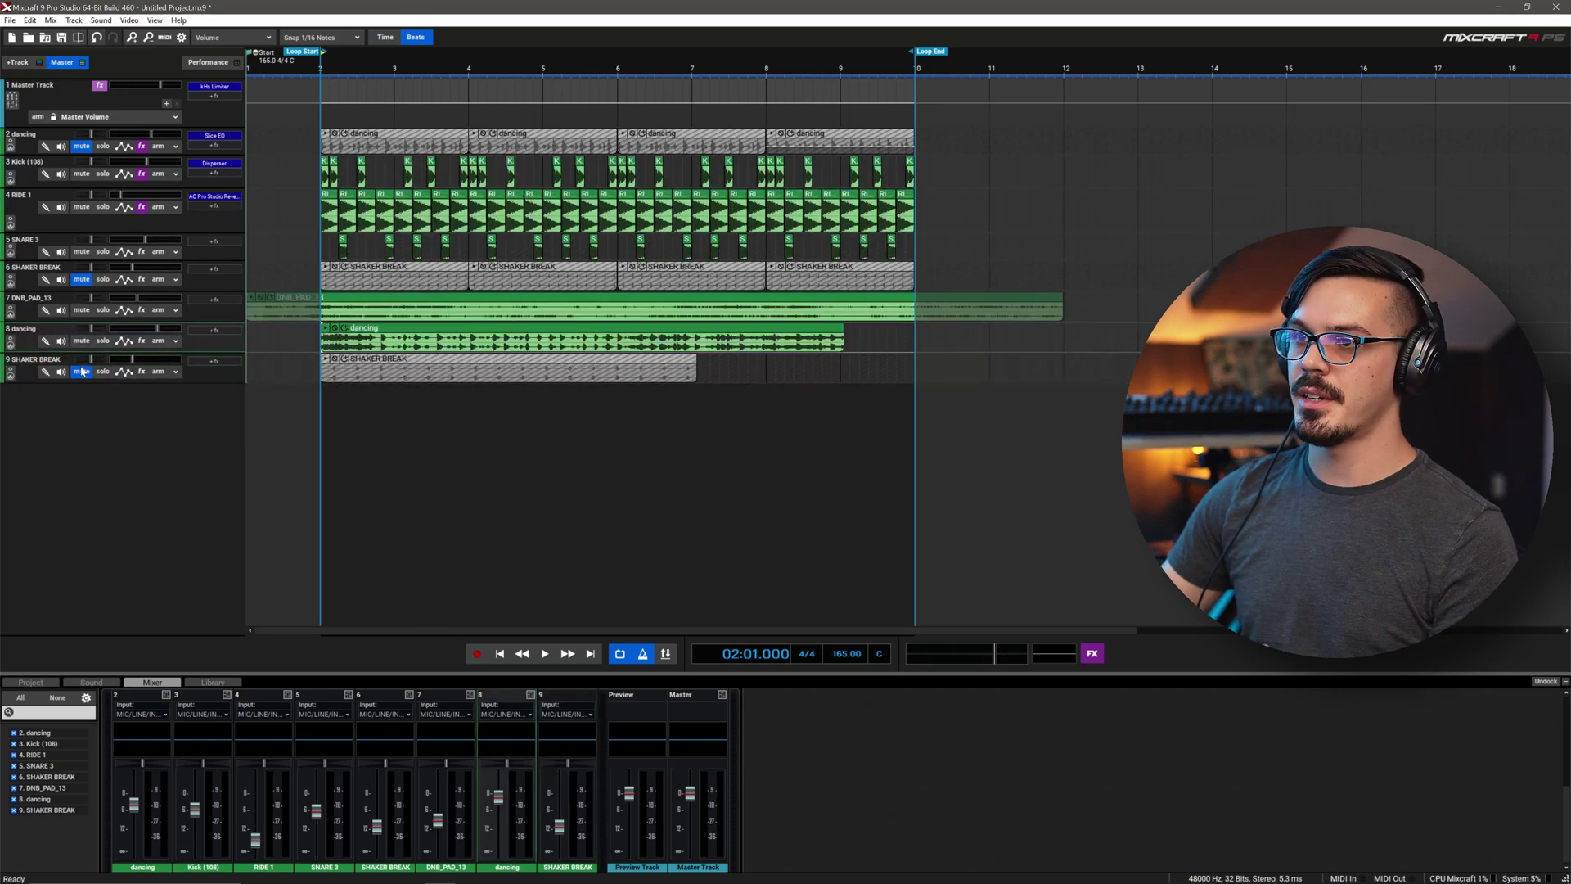
pyautogui.click(82, 372)
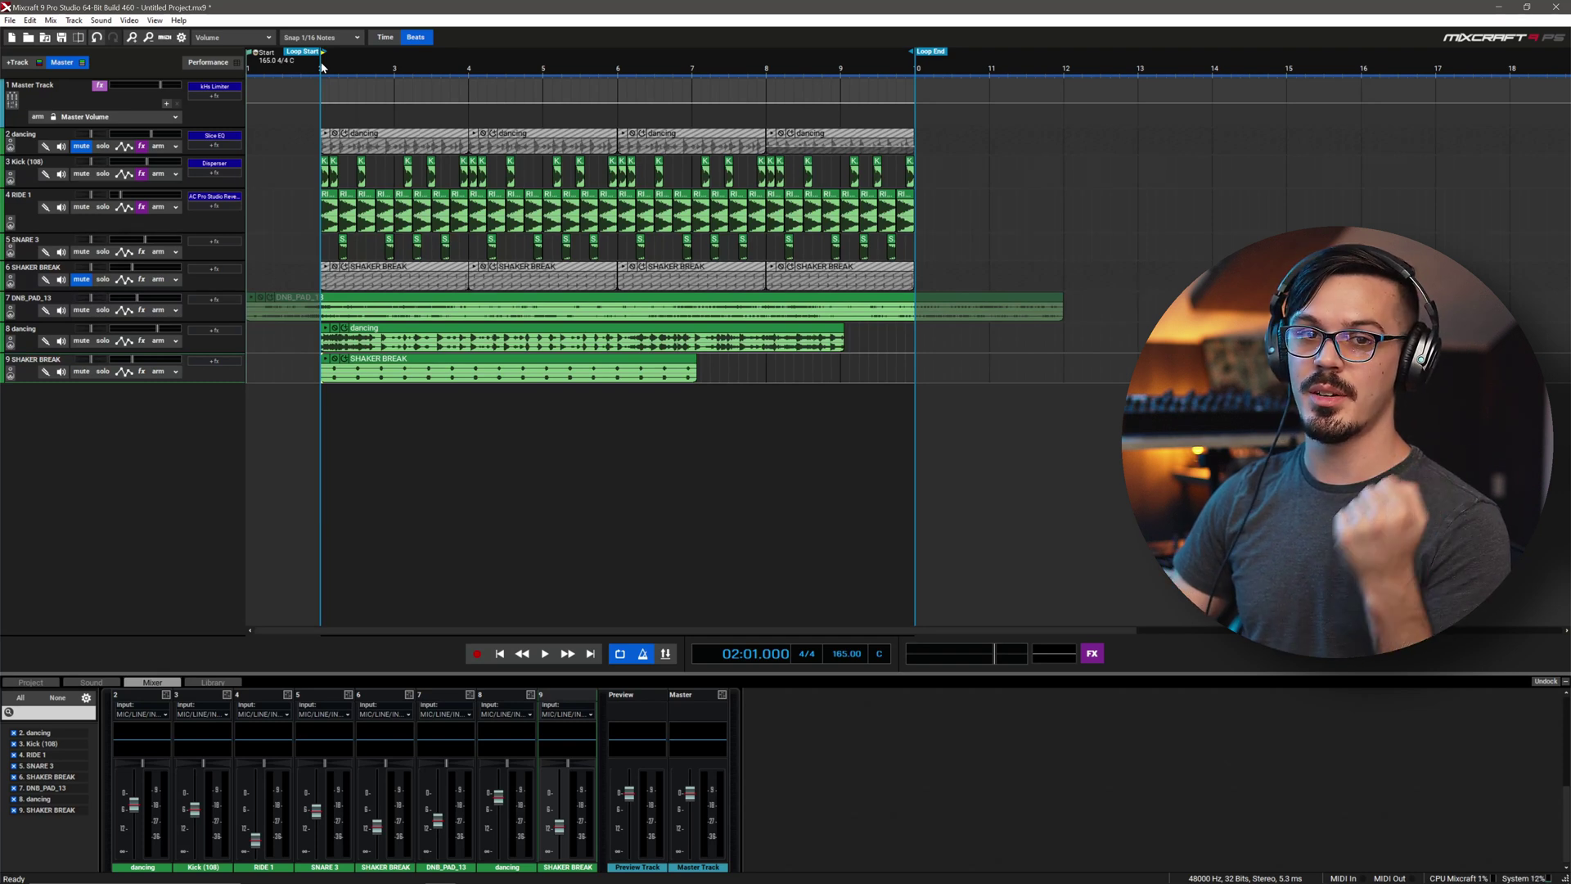
pyautogui.press('space')
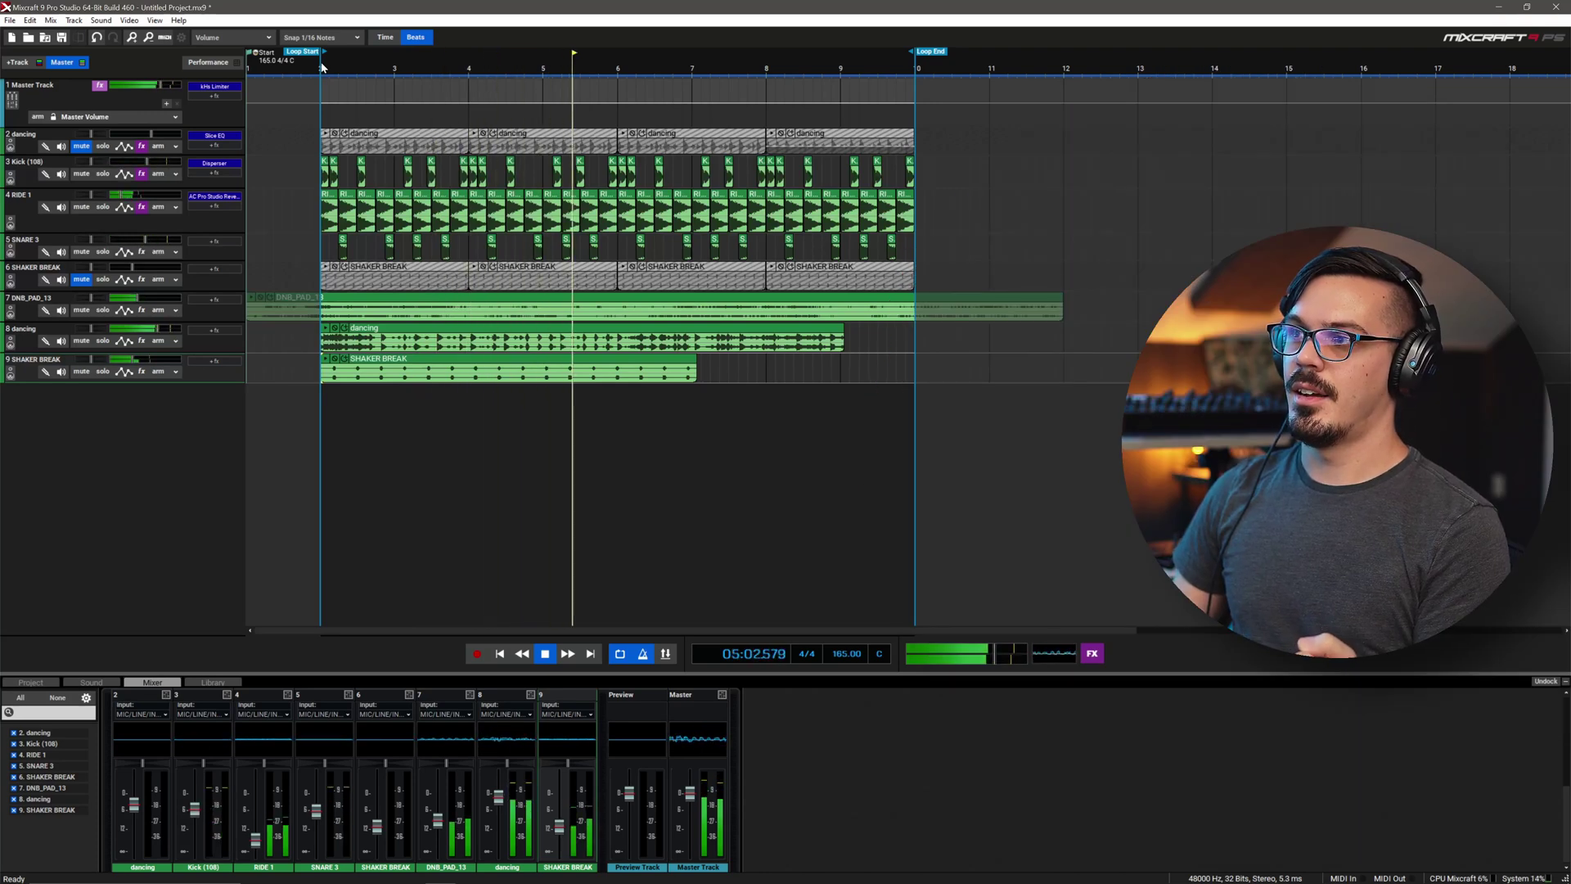
pyautogui.press('space')
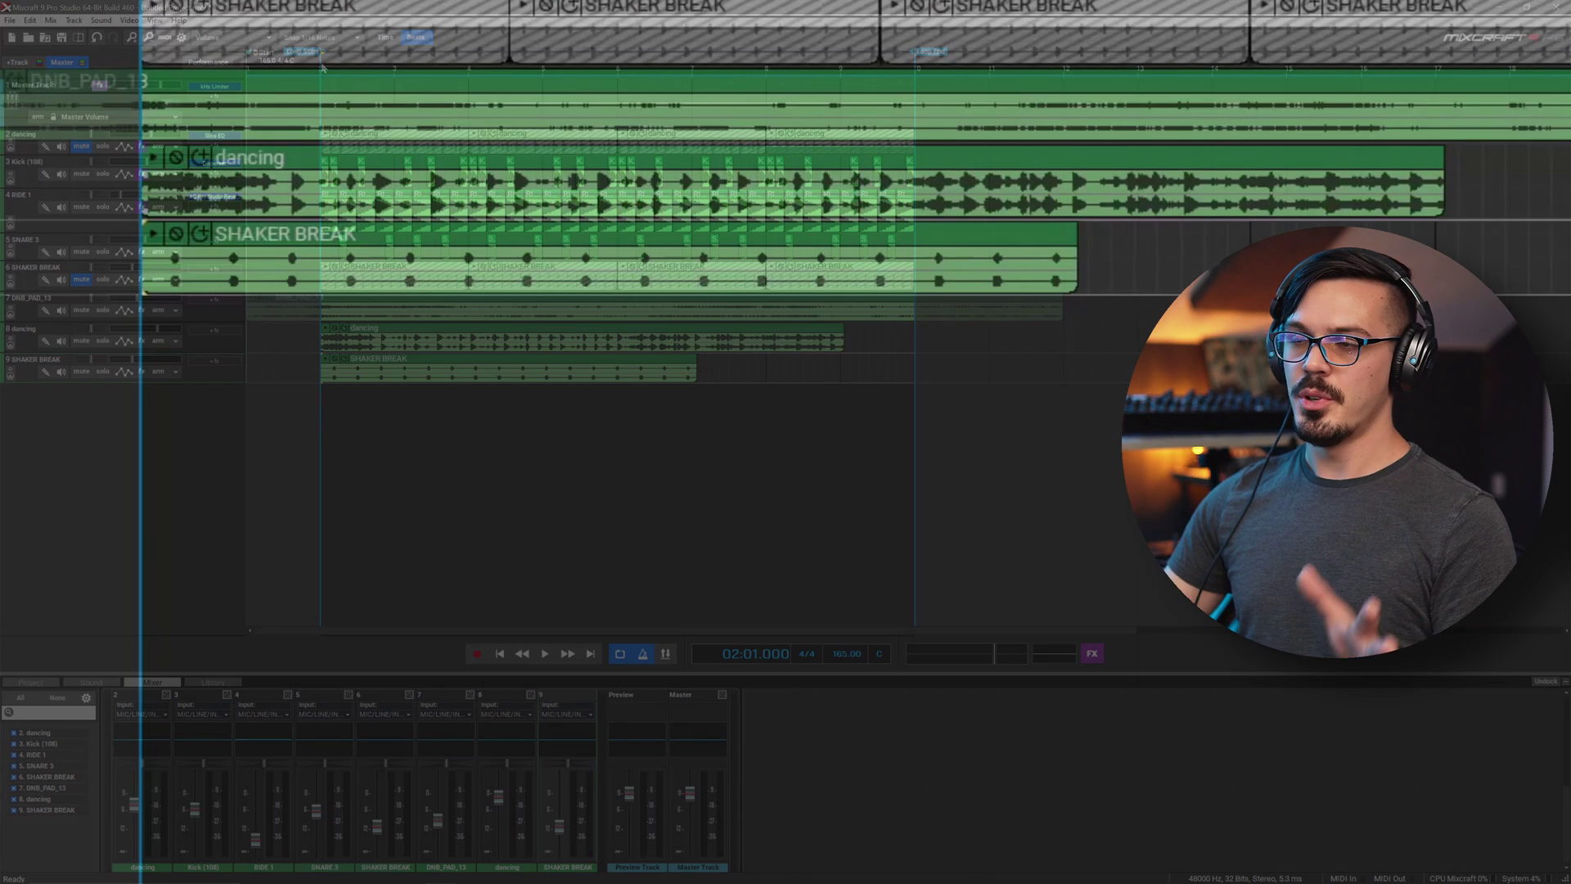
# Step: Mute the dancing clip and trim the SHAKER BREAK clip to bars 2–4, auditioning the result
pyautogui.click(416, 243)
pyautogui.hotkey('alt', 'a')
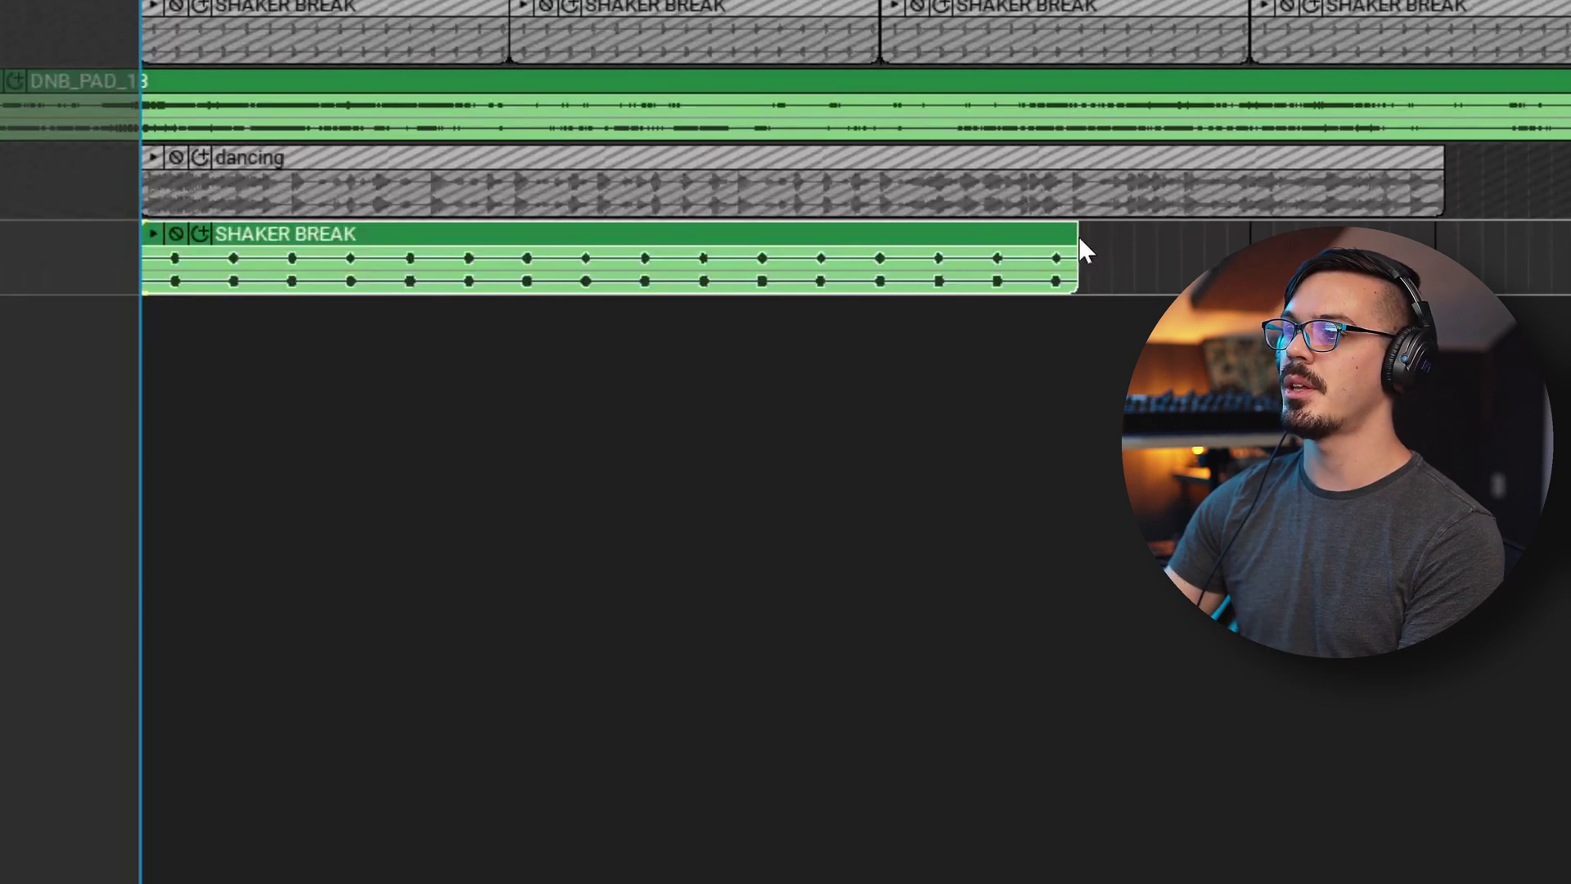
pyautogui.moveTo(1079, 241); pyautogui.dragTo(874, 241)
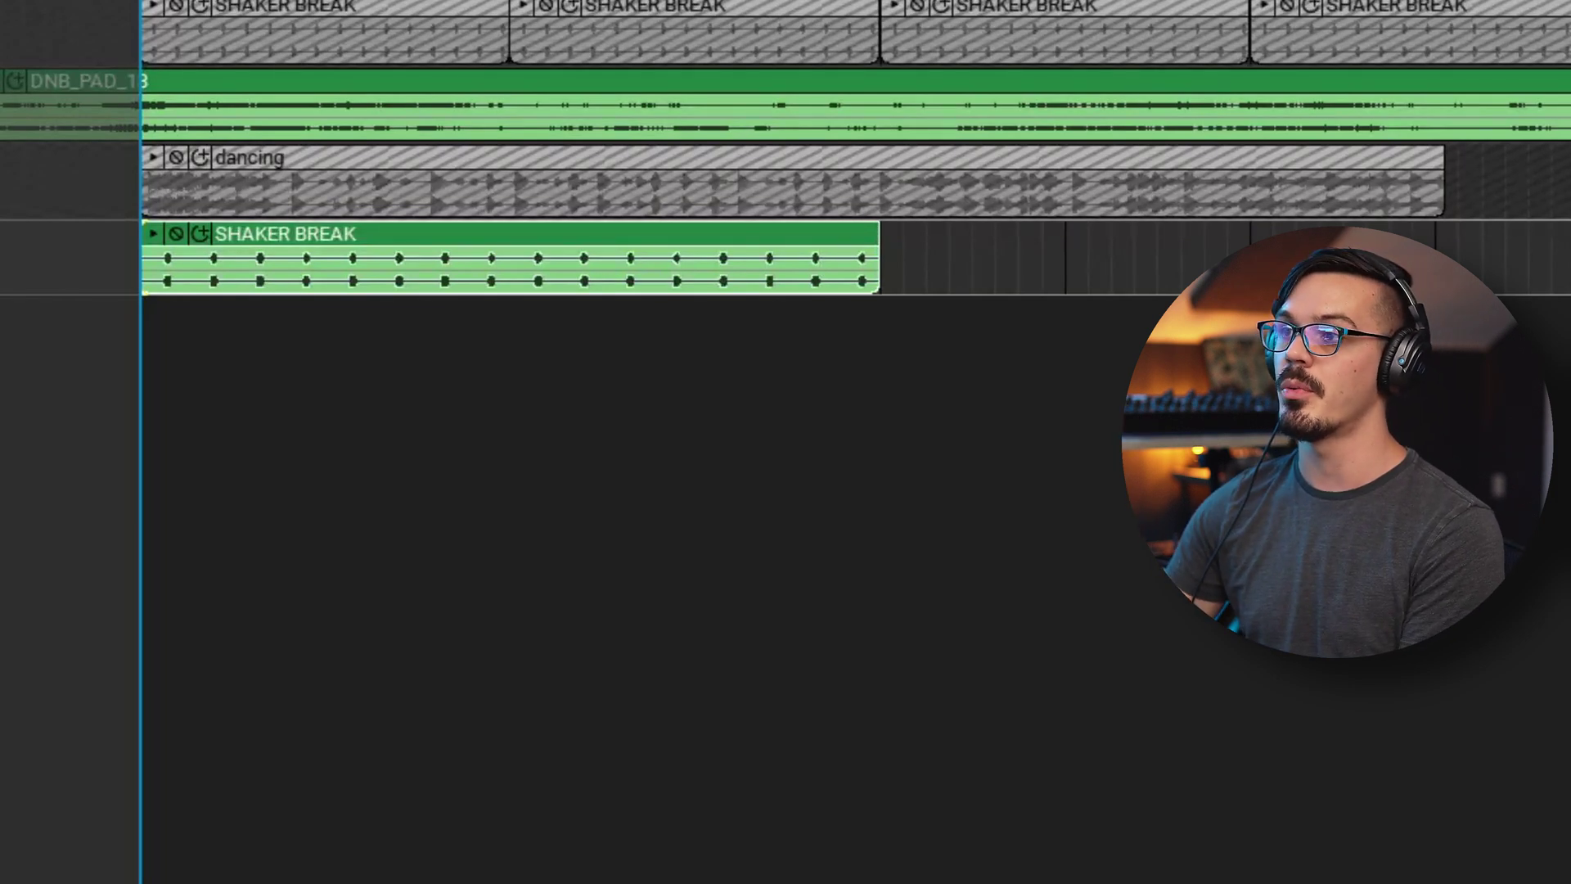
pyautogui.press('space')
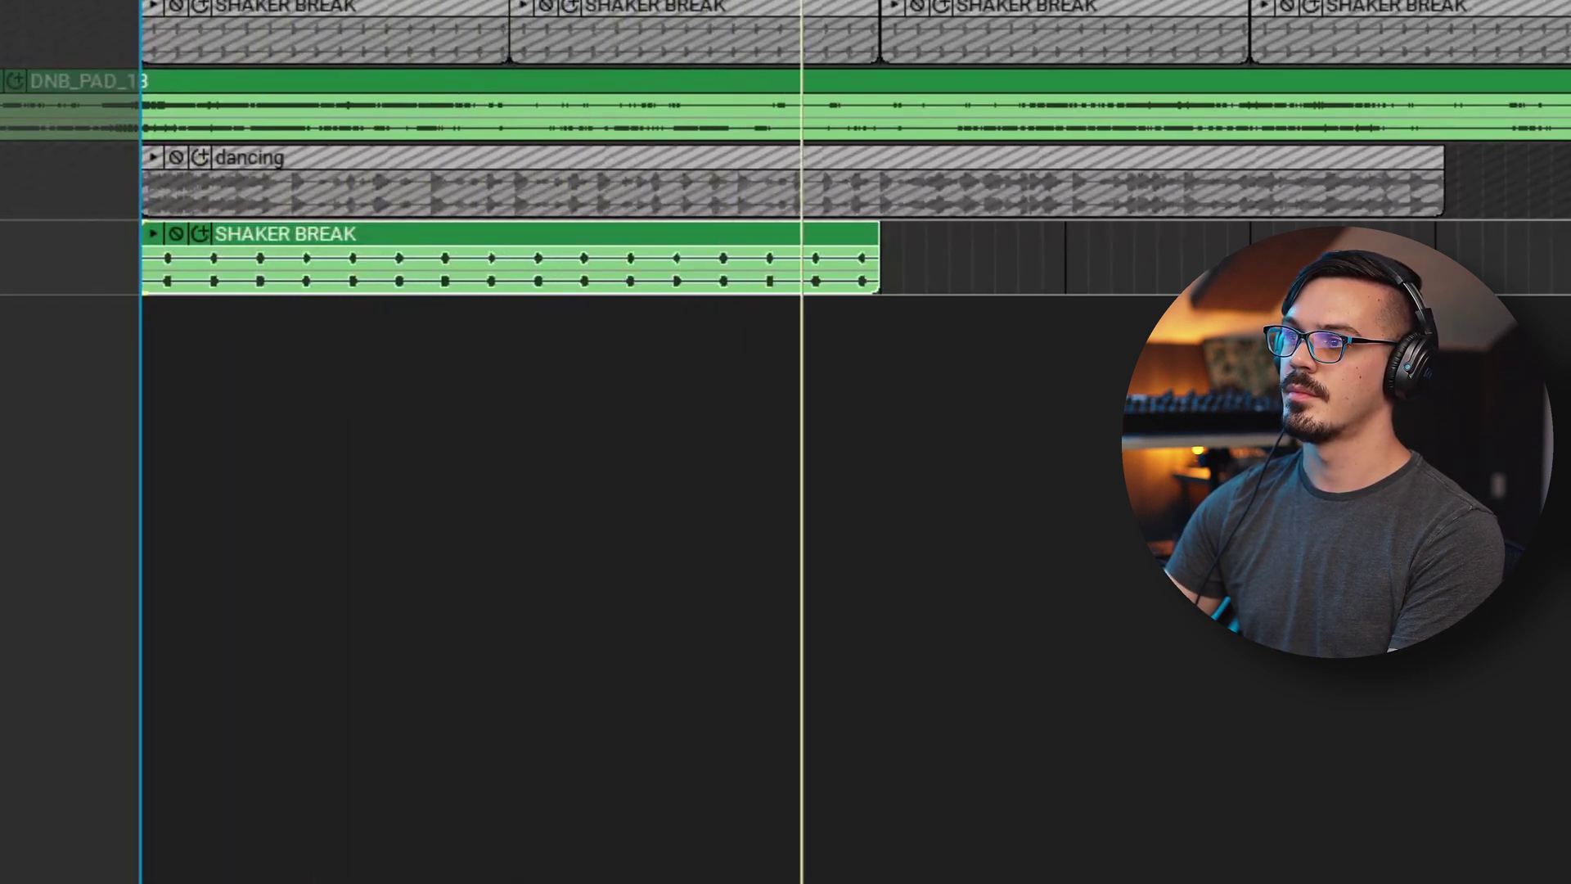
pyautogui.press('space')
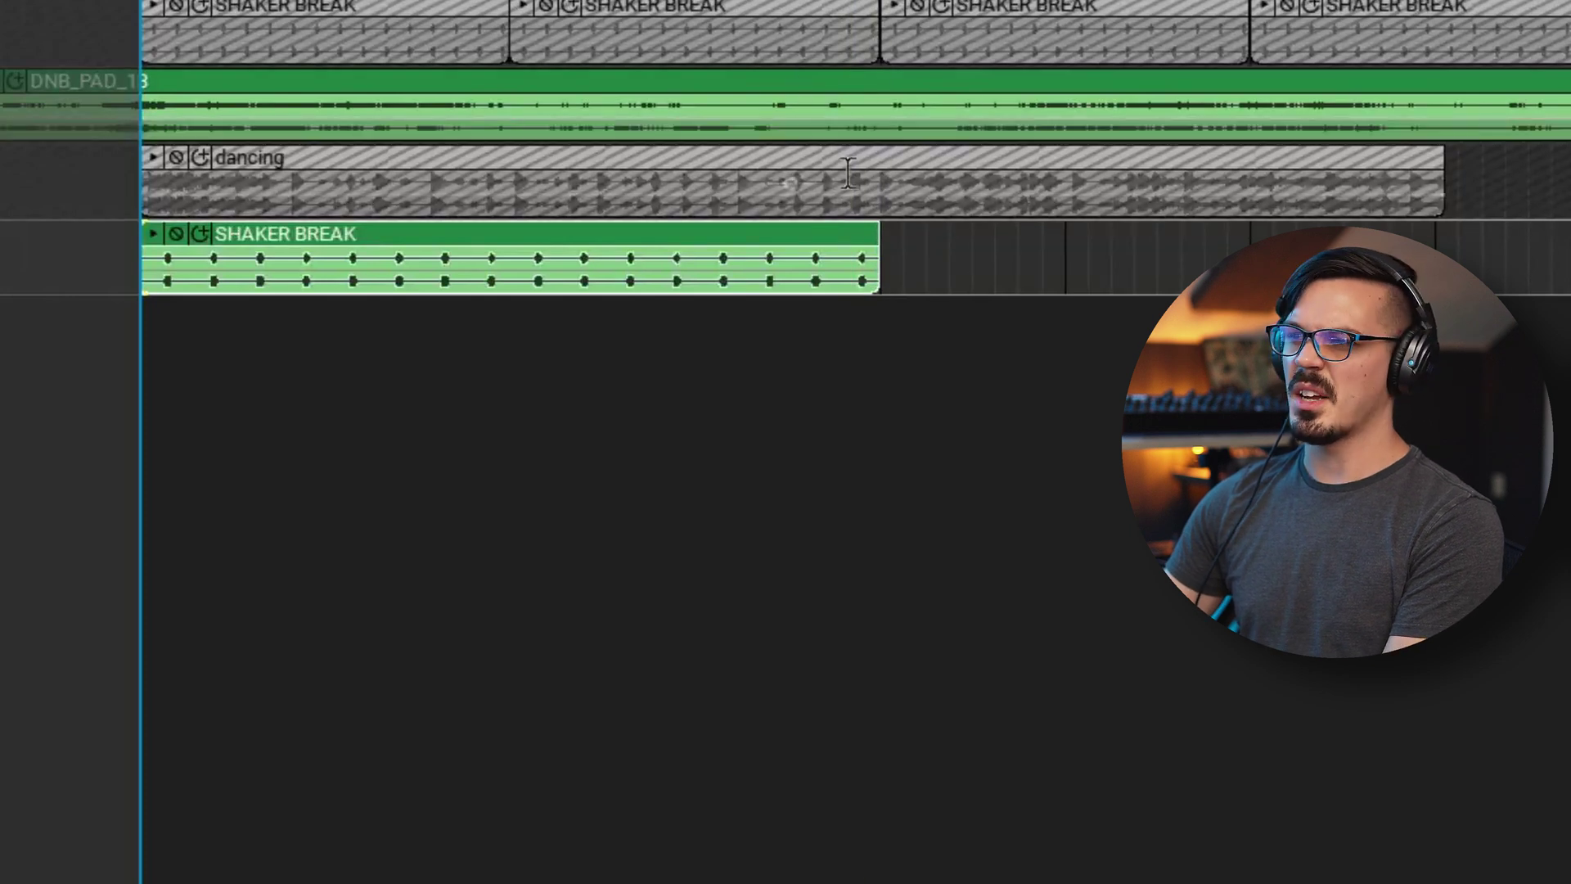
pyautogui.moveTo(878, 234); pyautogui.dragTo(507, 236)
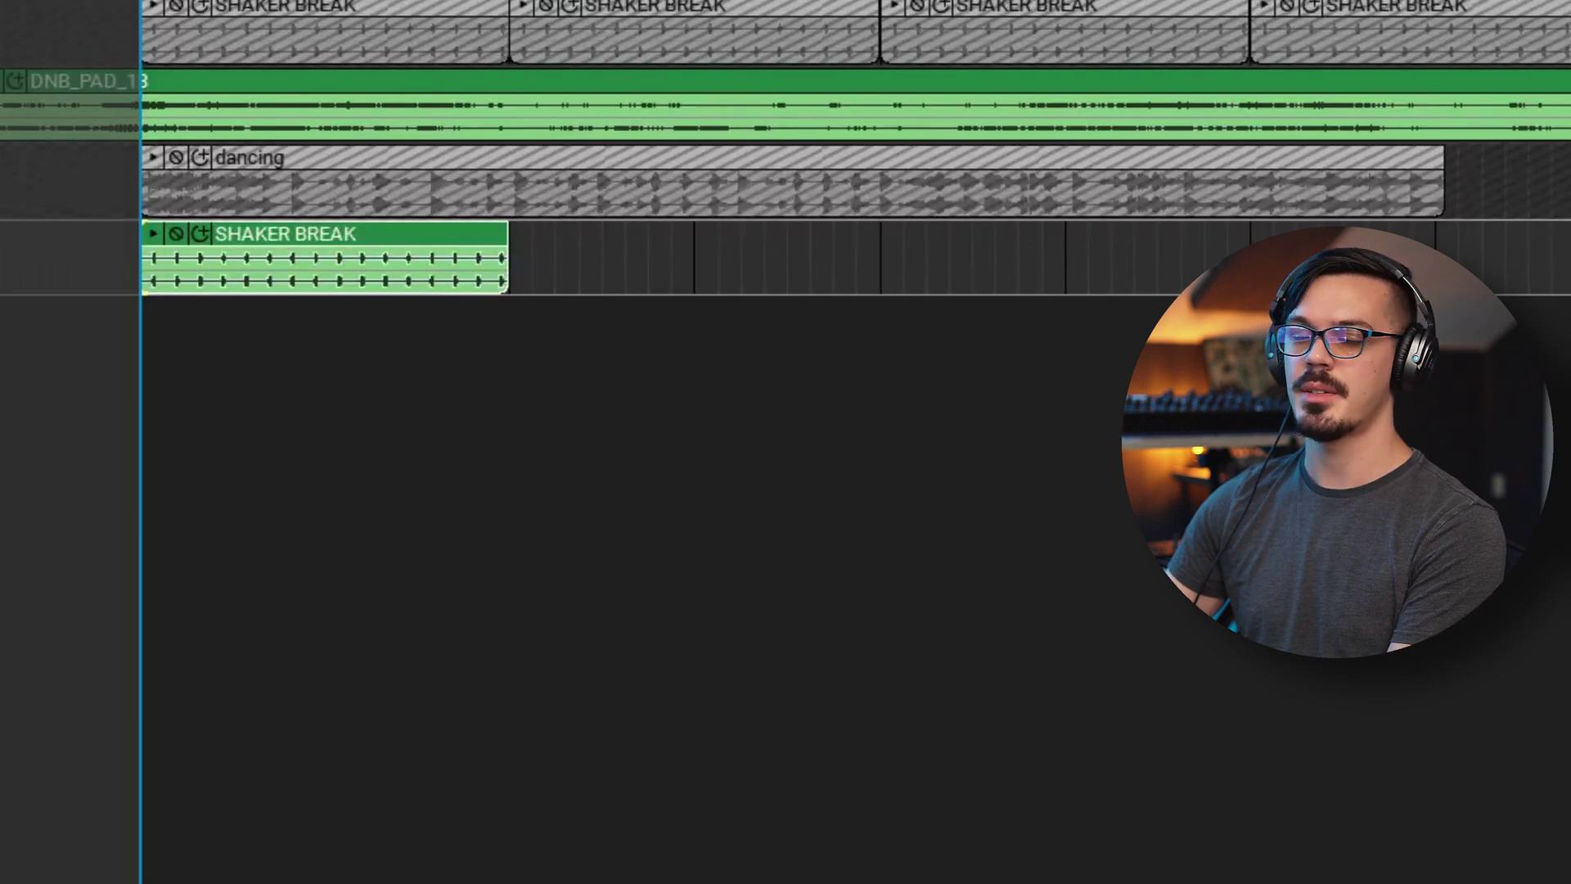
pyautogui.press('space')
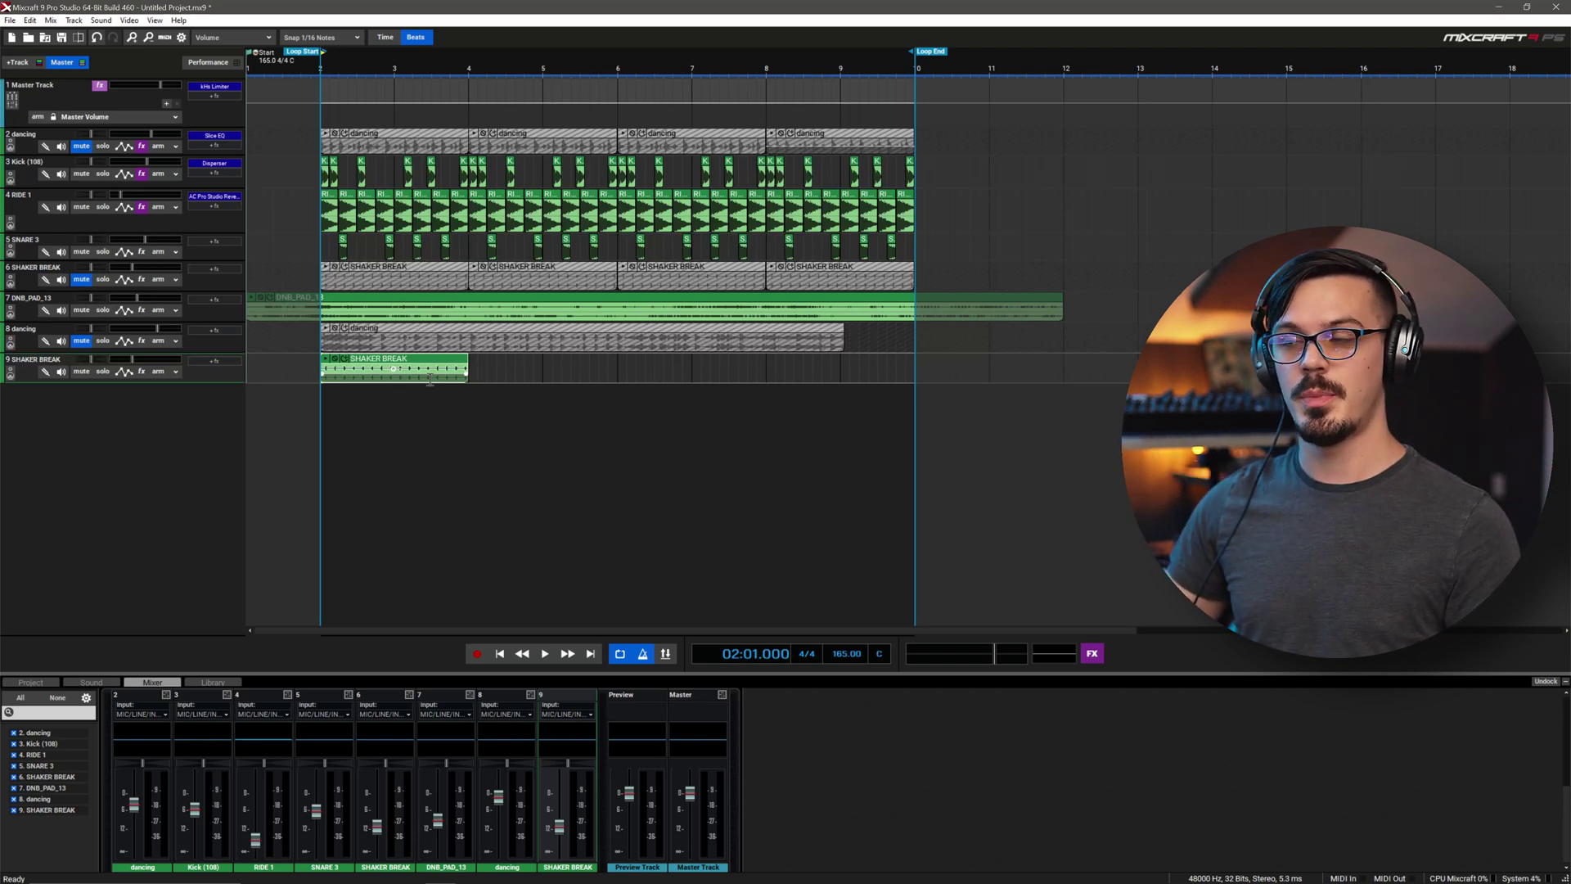
# Step: Loop the two-bar SHAKER BREAK out to bar 10, solo track 9 and audition it
pyautogui.moveTo(472, 360); pyautogui.dragTo(911, 373)
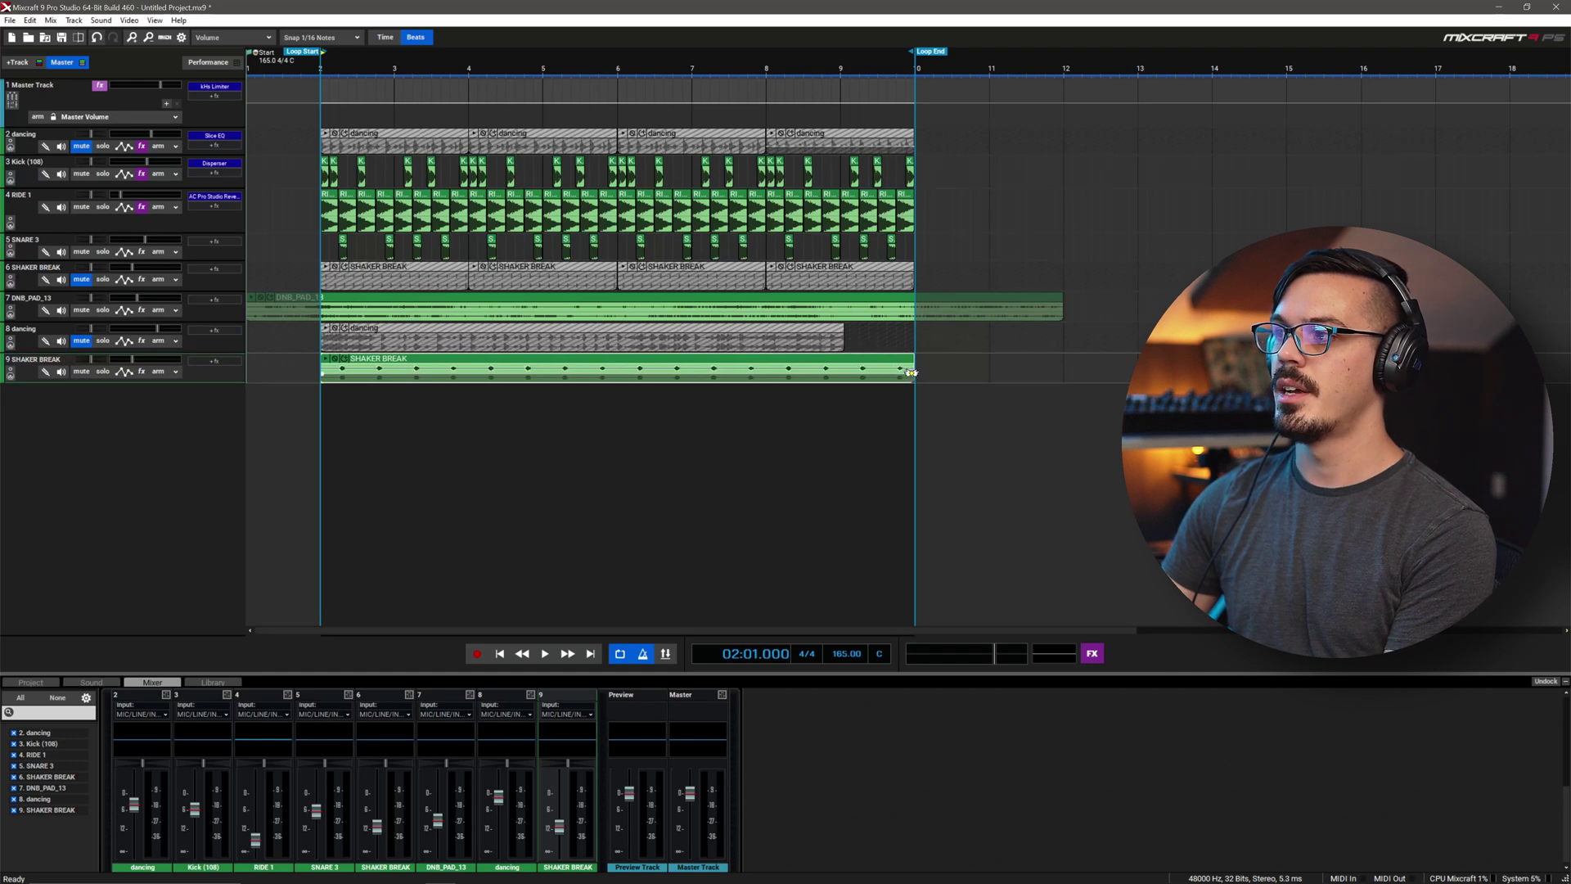
pyautogui.click(100, 374)
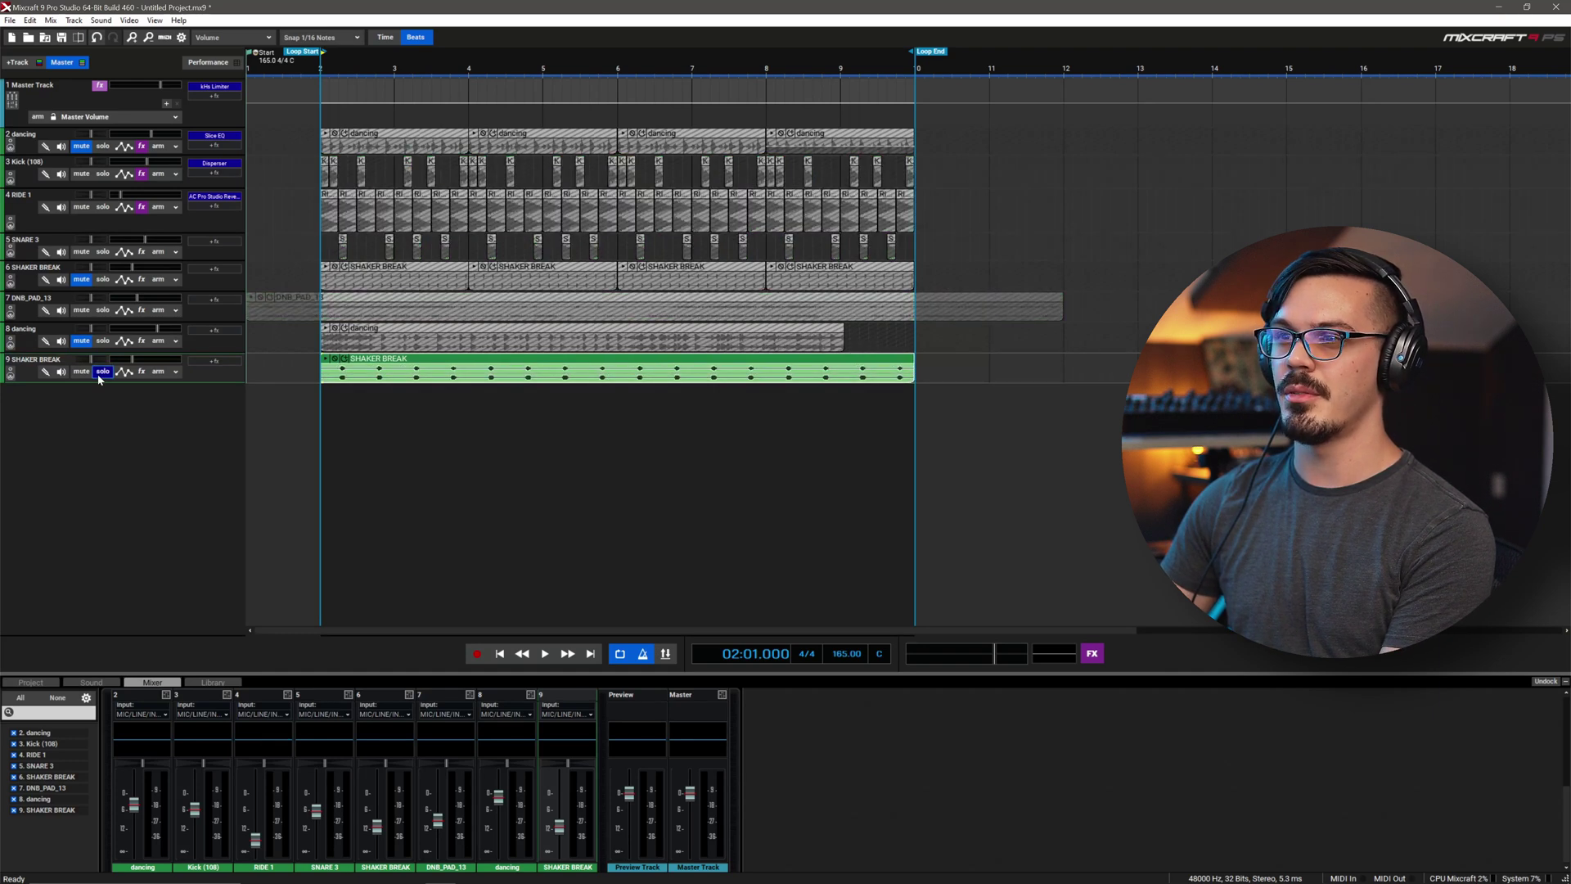
pyautogui.press('space')
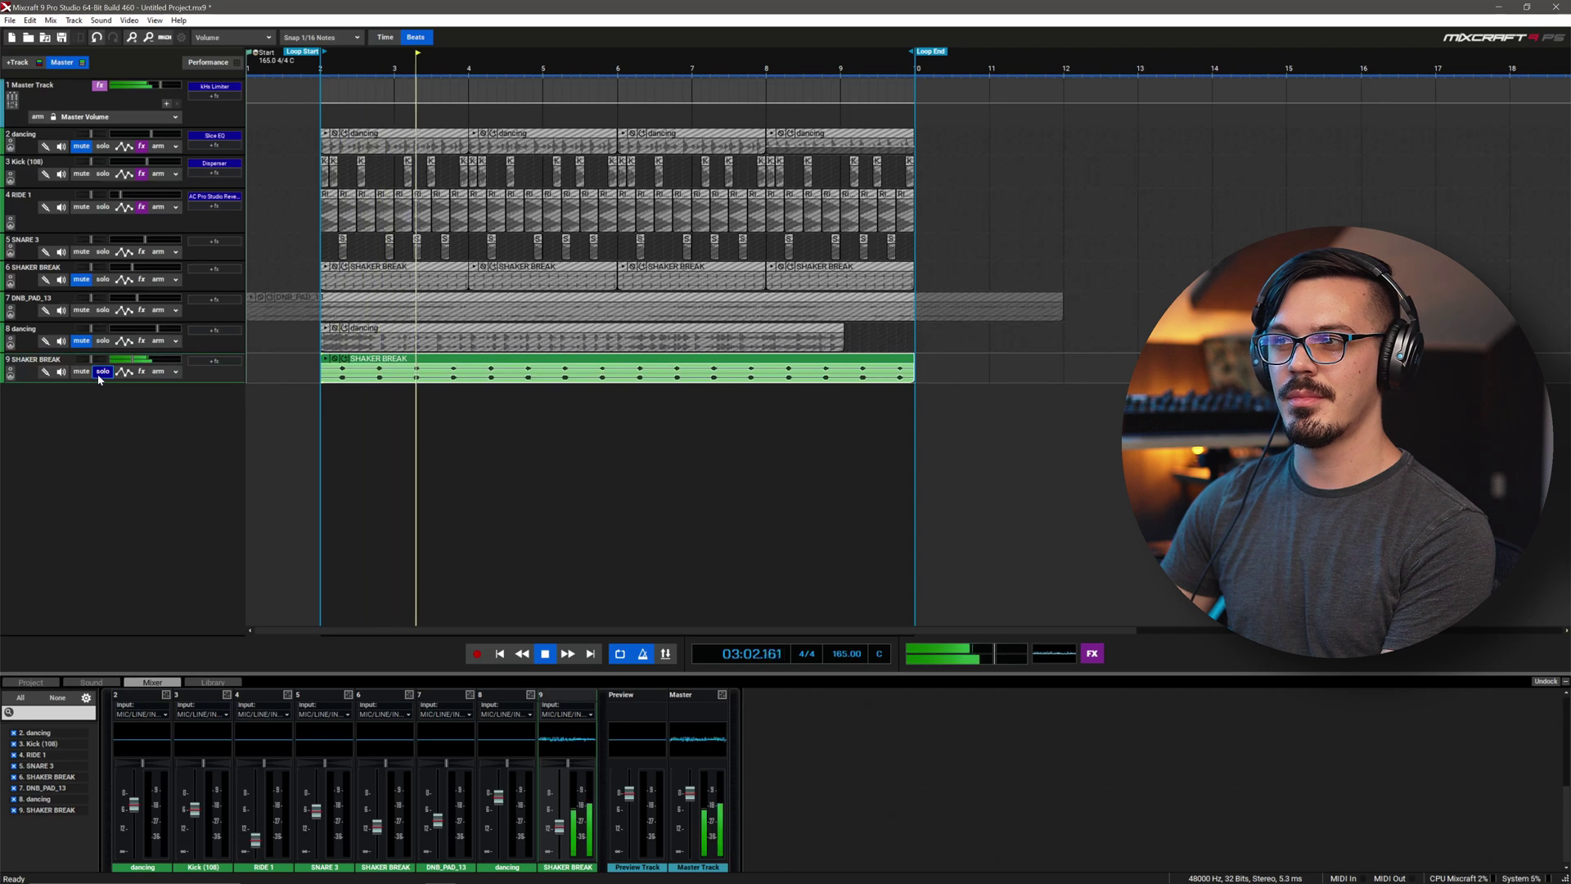
pyautogui.press('space')
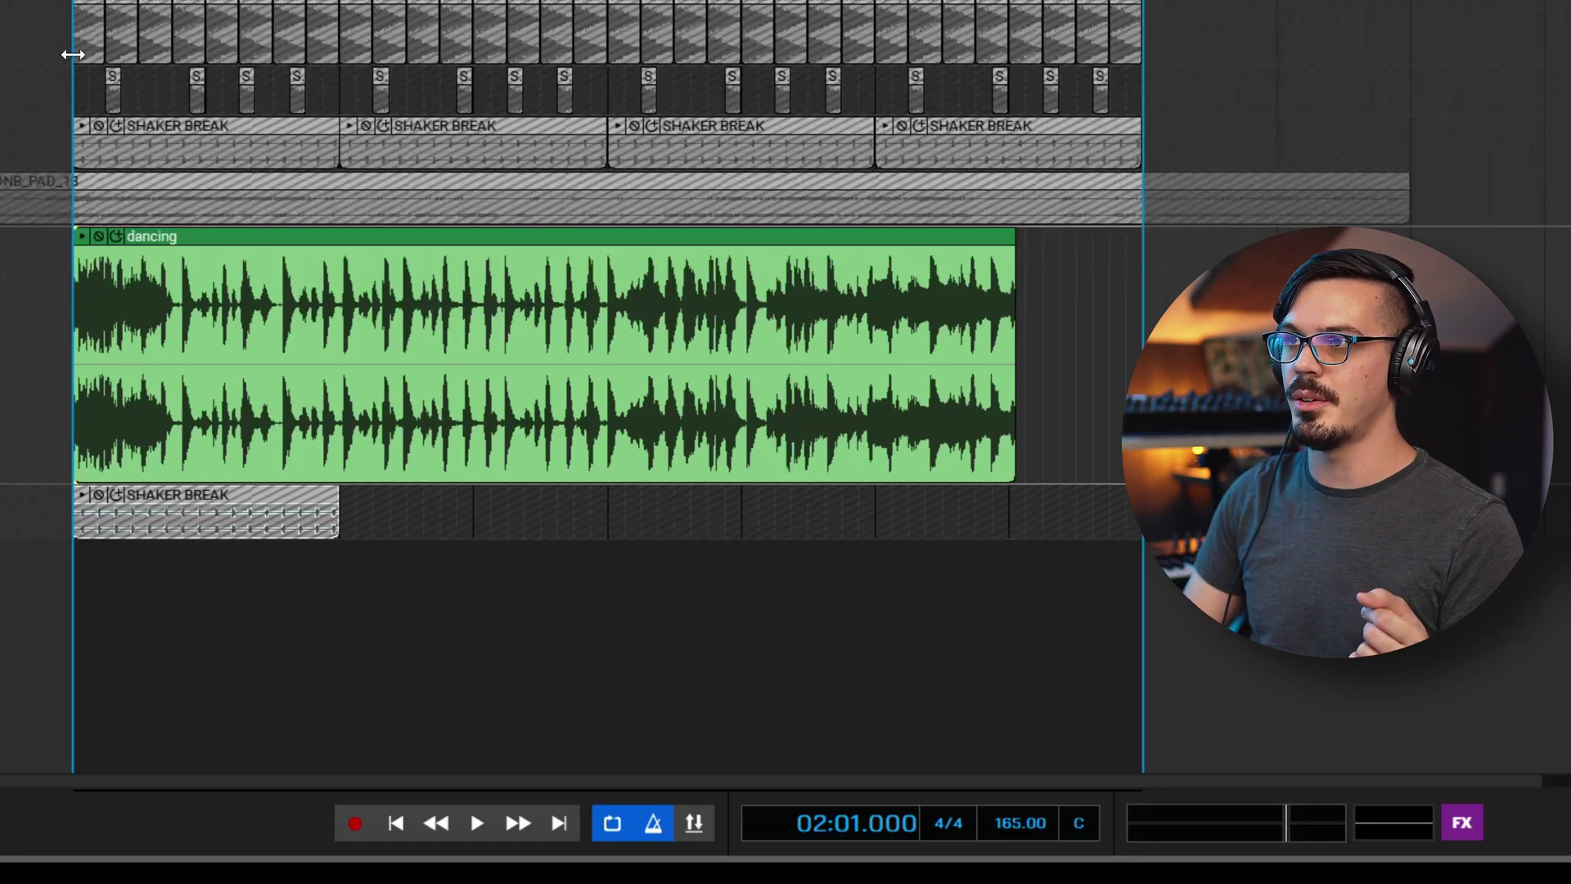
# Step: Play the arrangement from the loop start twice, stopping each time
pyautogui.press('space')
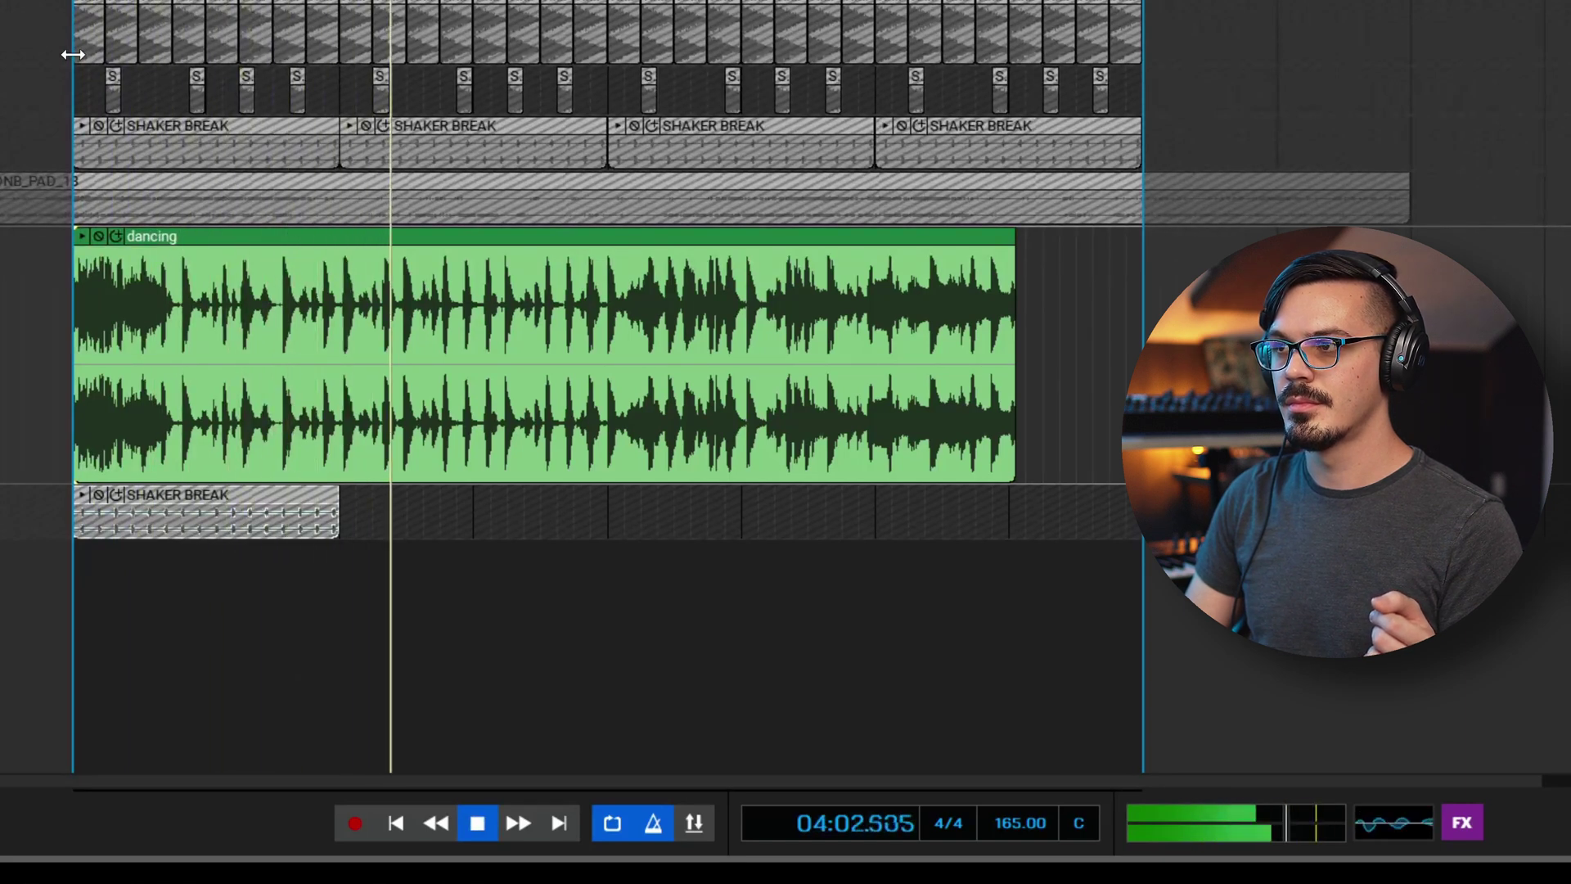
pyautogui.press('space')
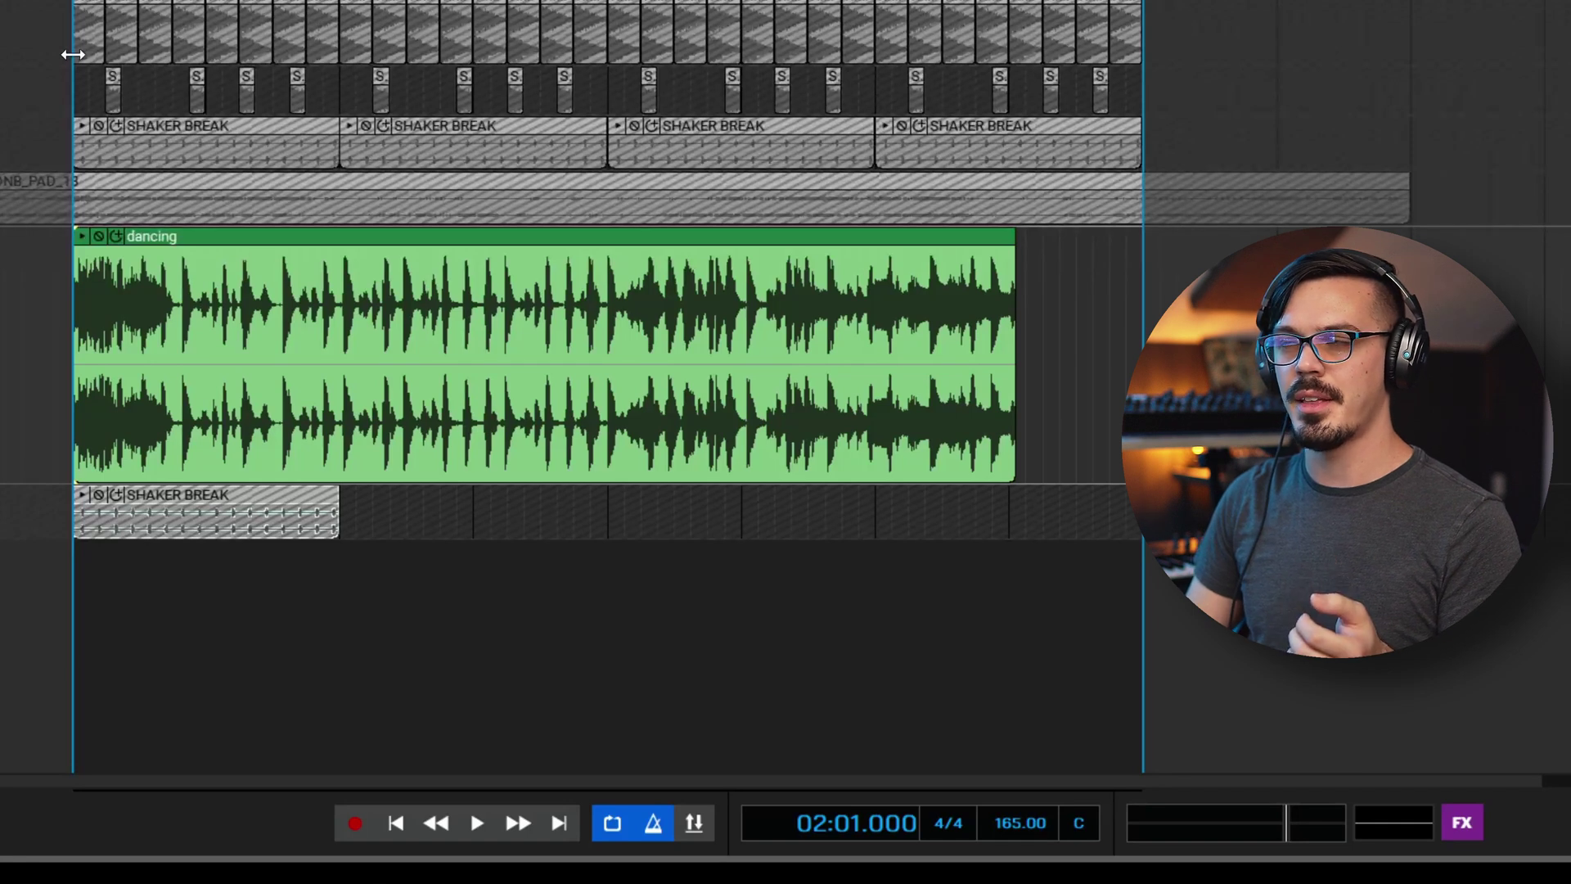
pyautogui.press('space')
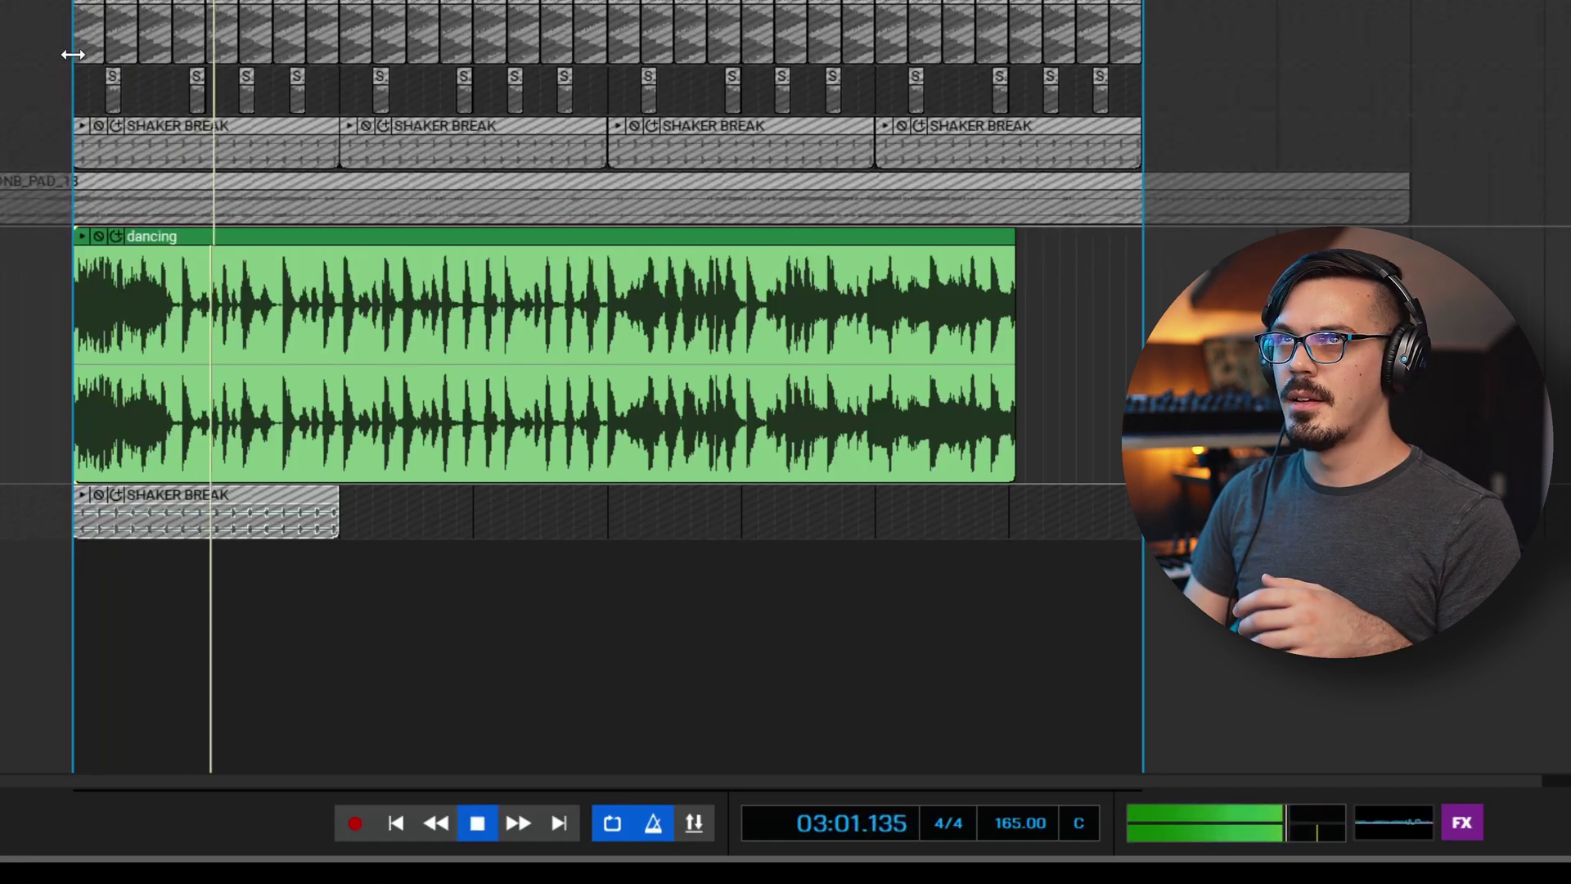
pyautogui.press('space')
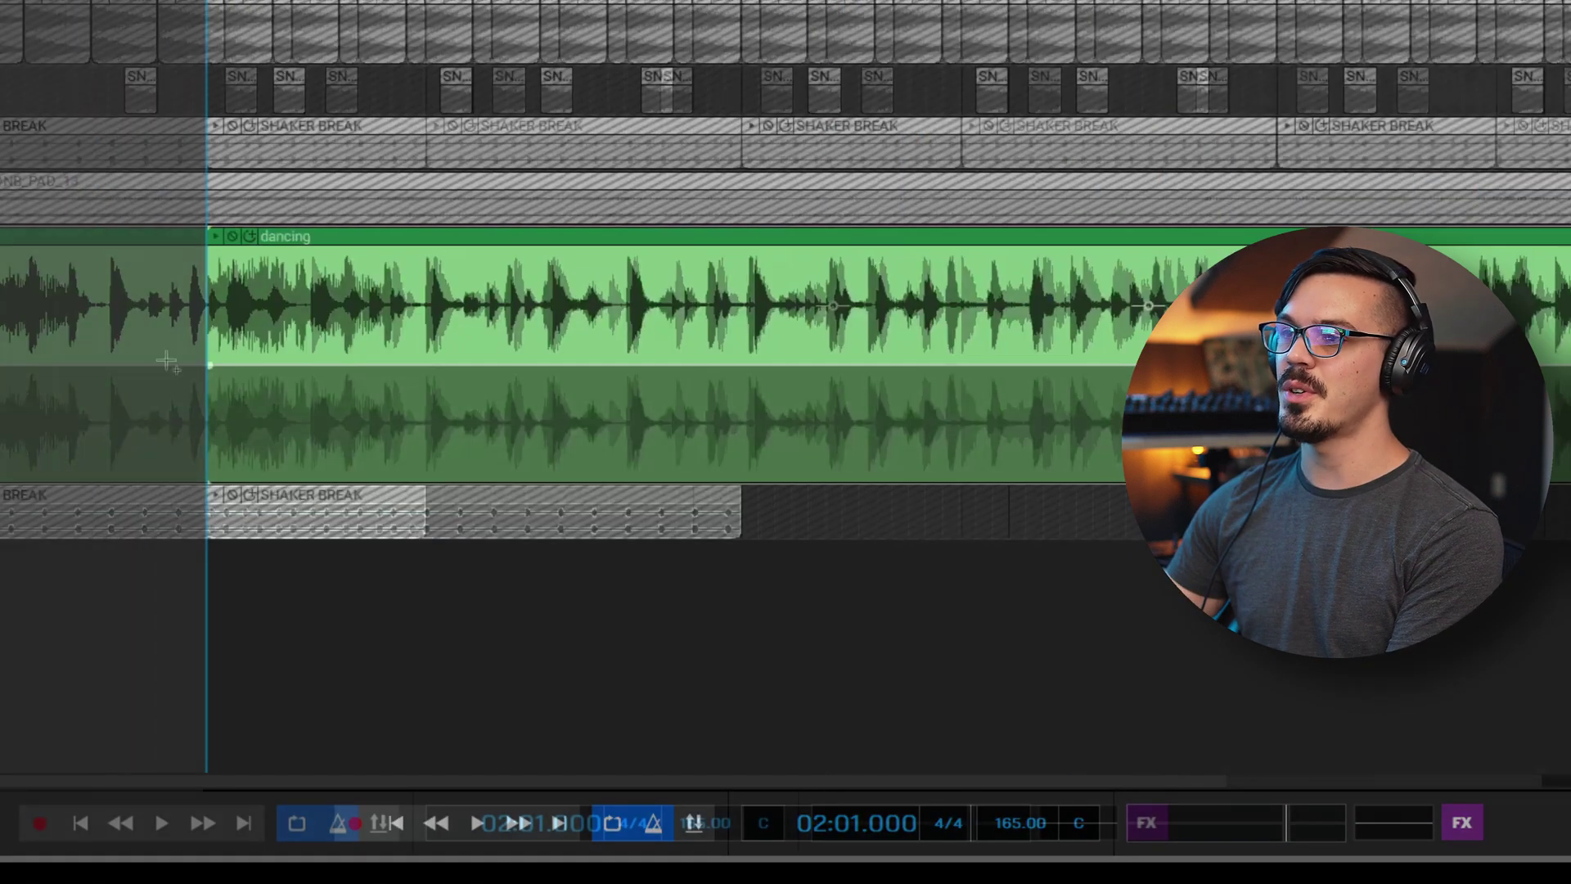
pyautogui.scroll(3, 934, 315)
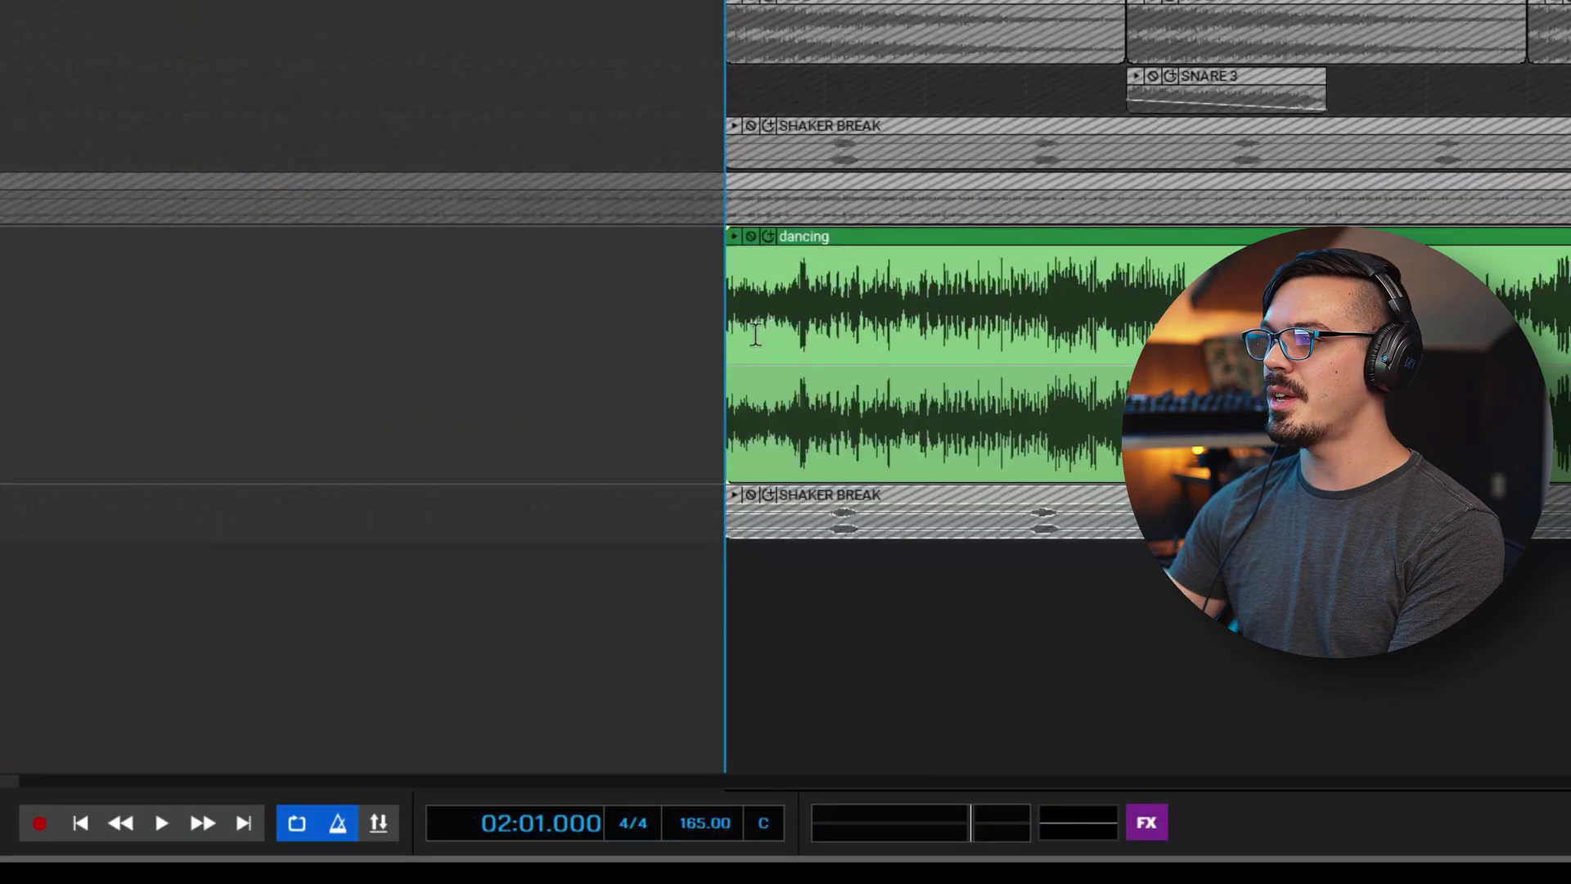
pyautogui.scroll(-3, 934, 315)
pyautogui.press('space')
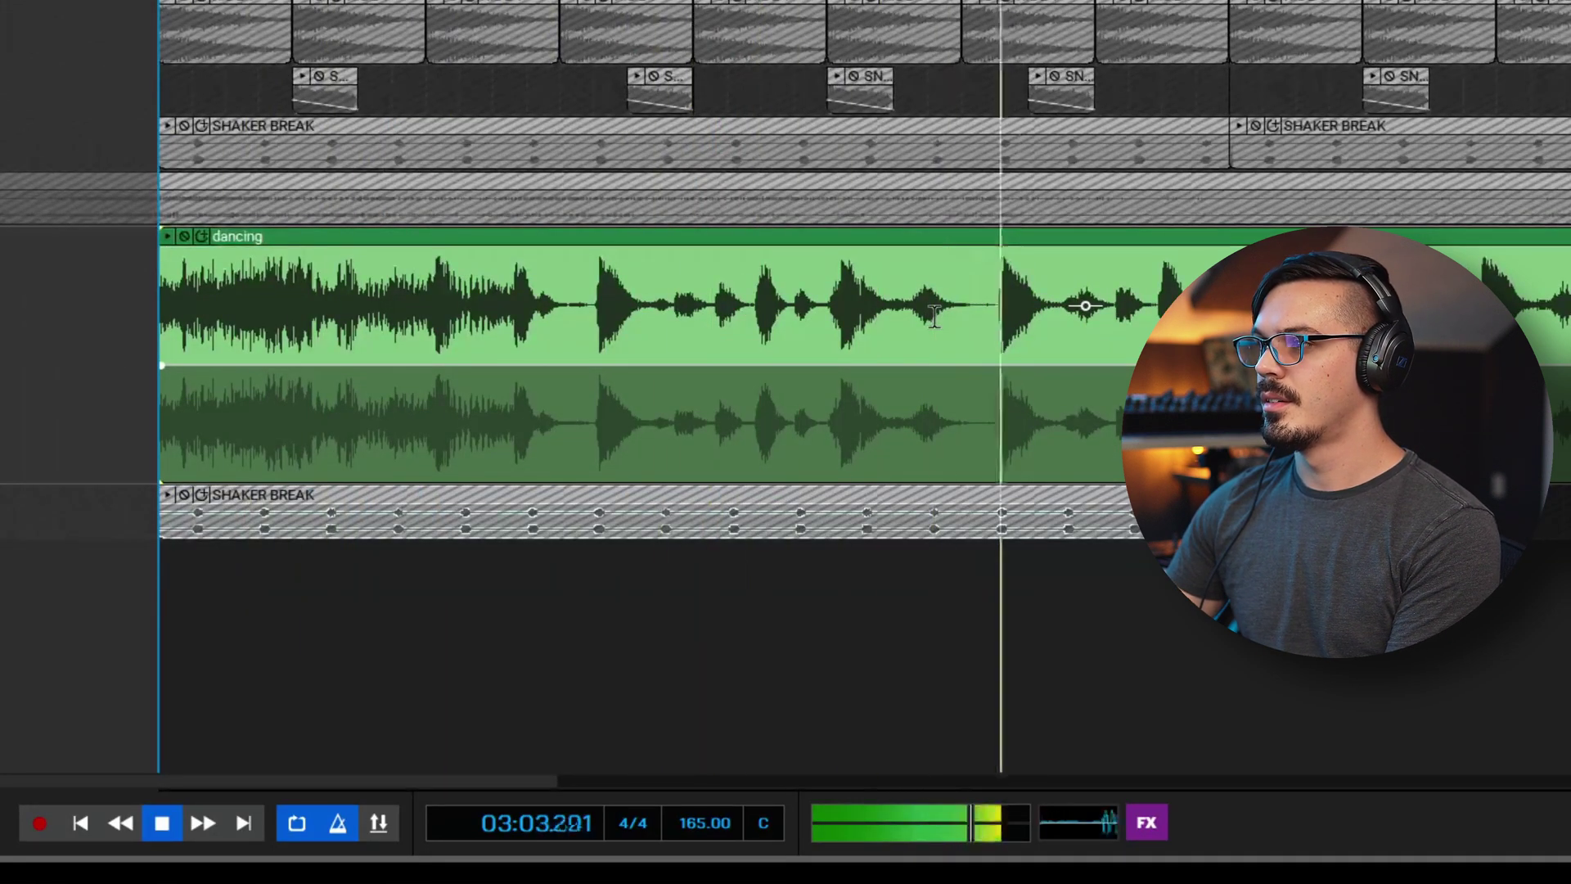
pyautogui.press('space')
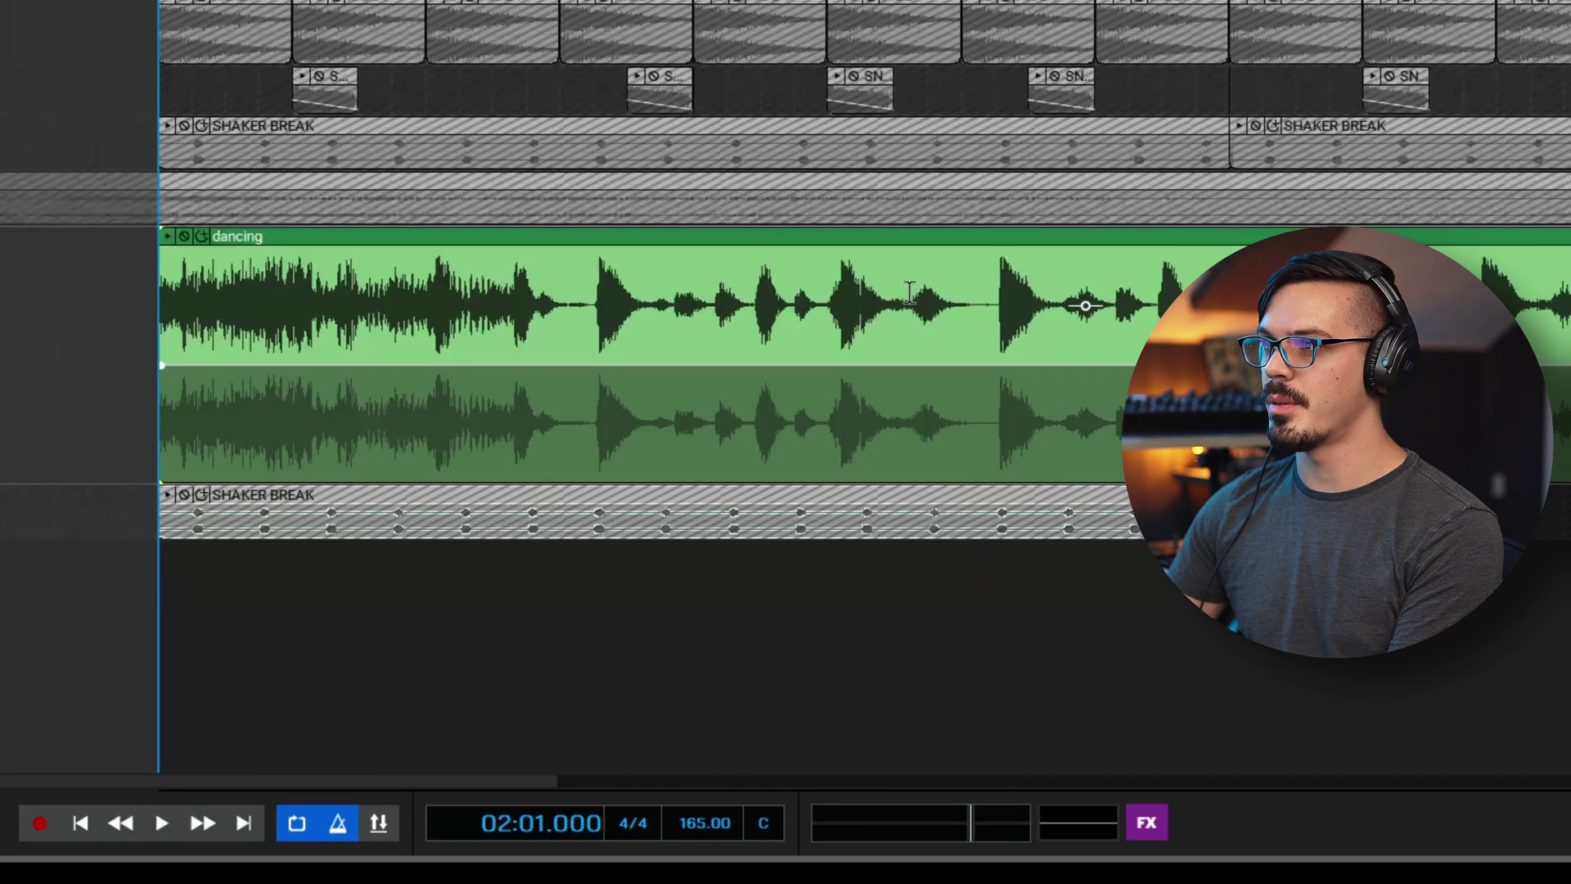
pyautogui.press('space')
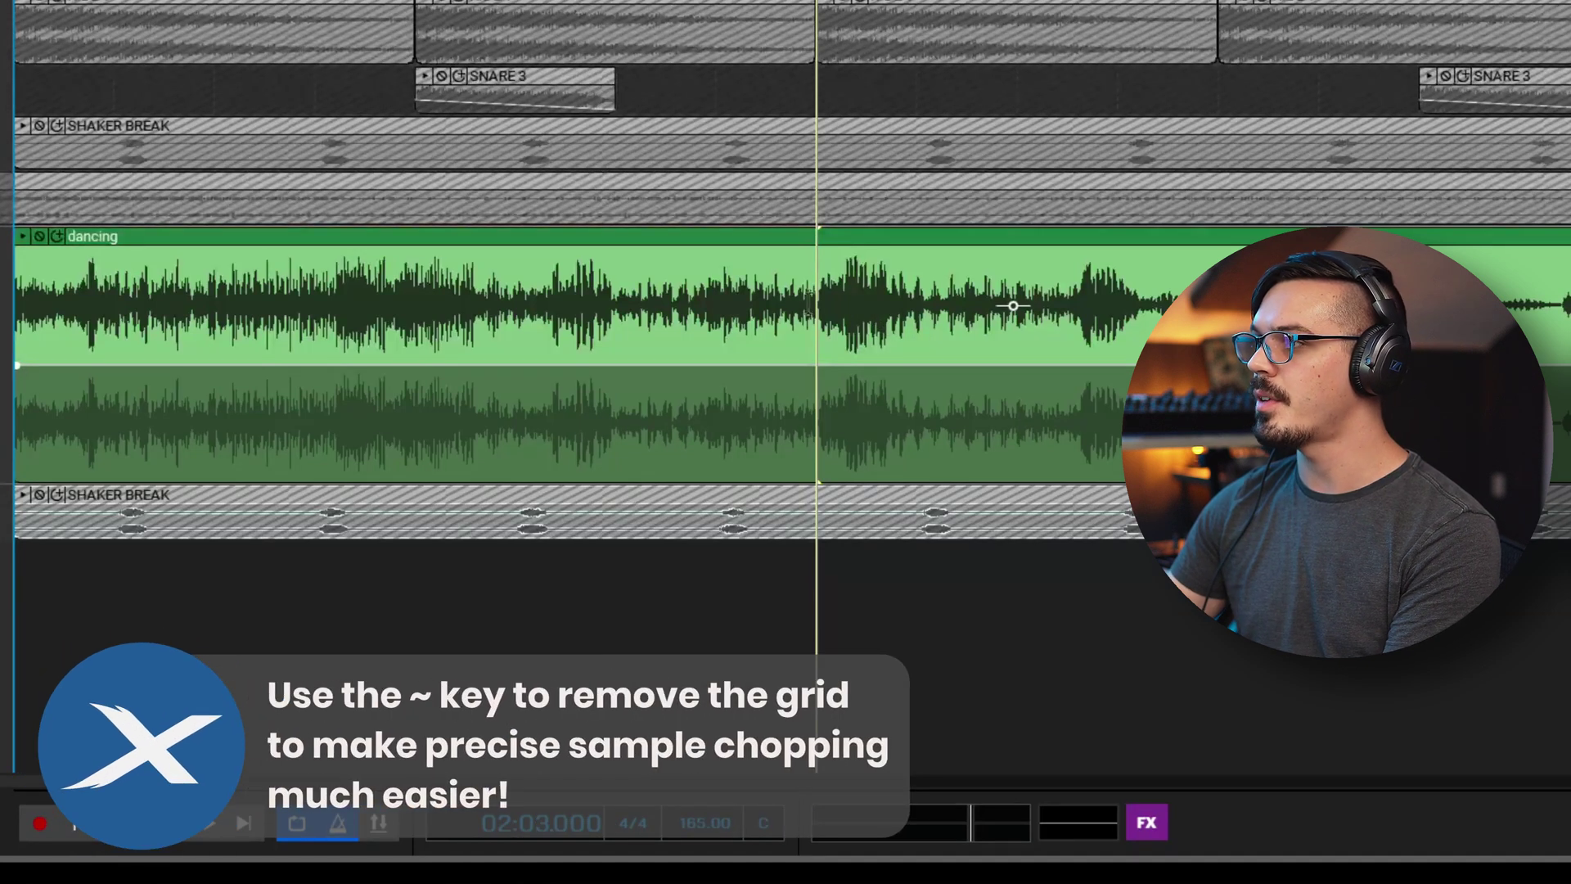
# Step: Split the dancing clip at the chop point and delete its unwanted opening
pyautogui.click(842, 296)
pyautogui.click(844, 296)
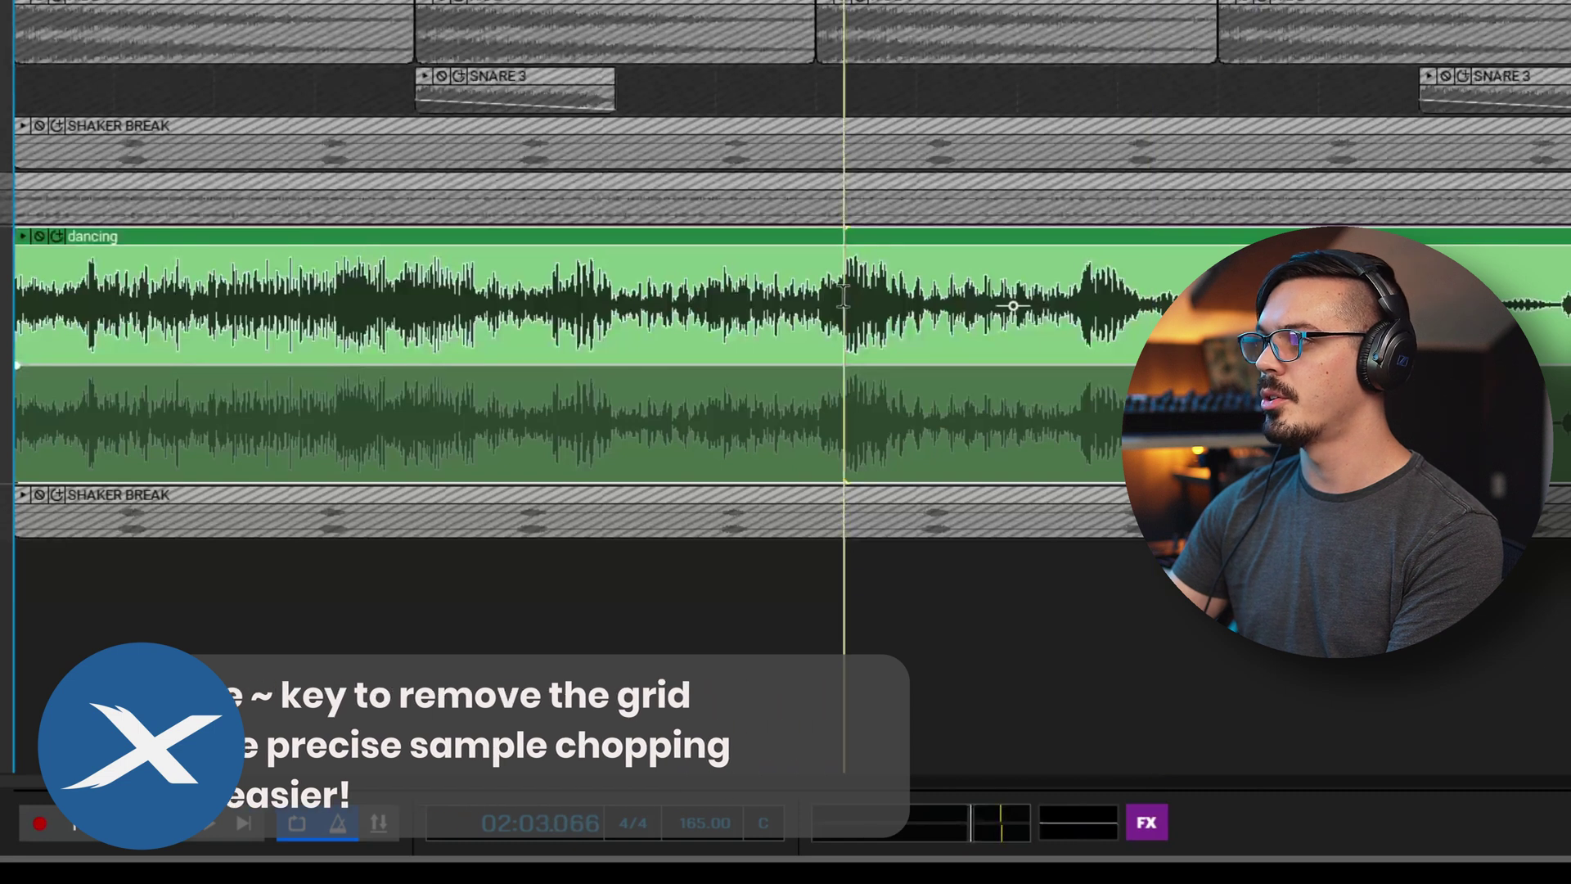
pyautogui.hotkey('alt', 'x')
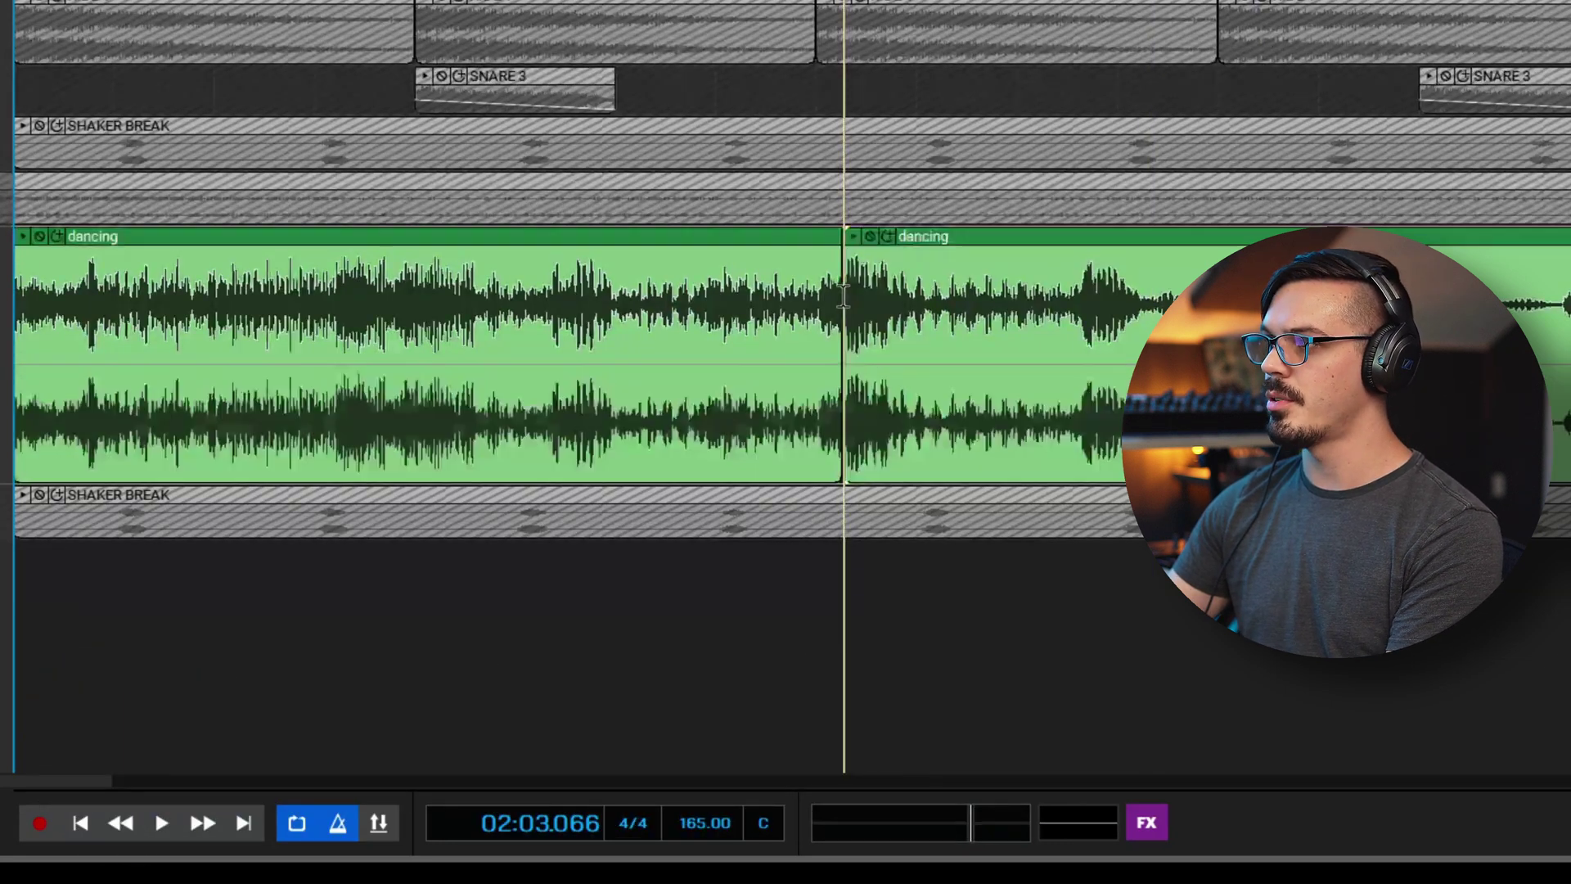
pyautogui.click(802, 234)
pyautogui.press('Delete')
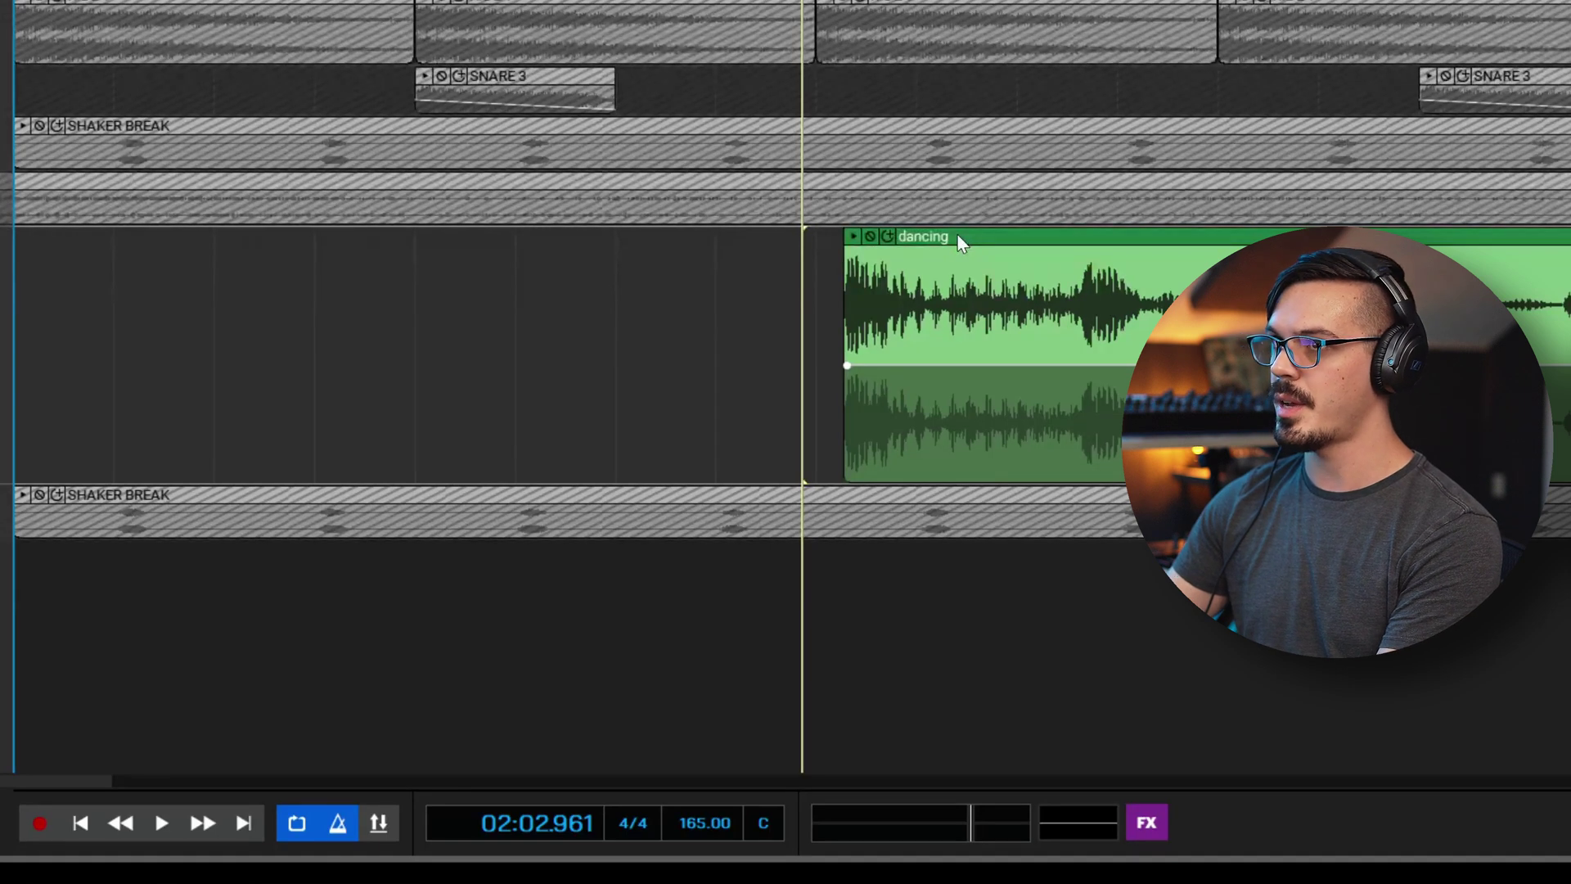
# Step: Move the trimmed dancing clip to the track start and play the arrangement
pyautogui.moveTo(973, 237); pyautogui.dragTo(171, 235)
pyautogui.scroll(-3, 189, 239)
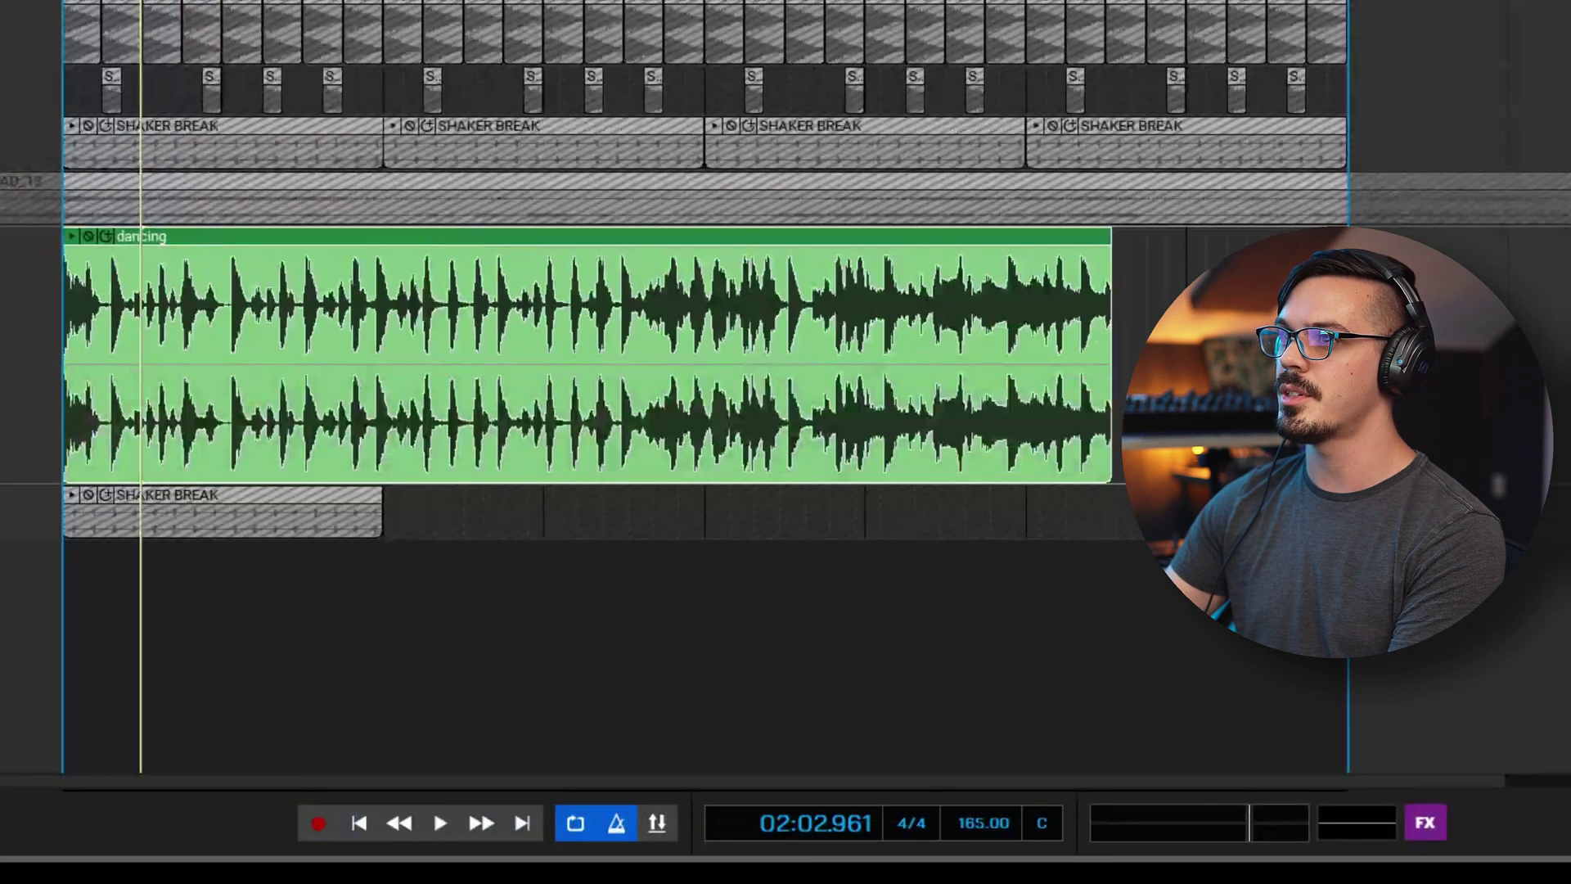
pyautogui.press('space')
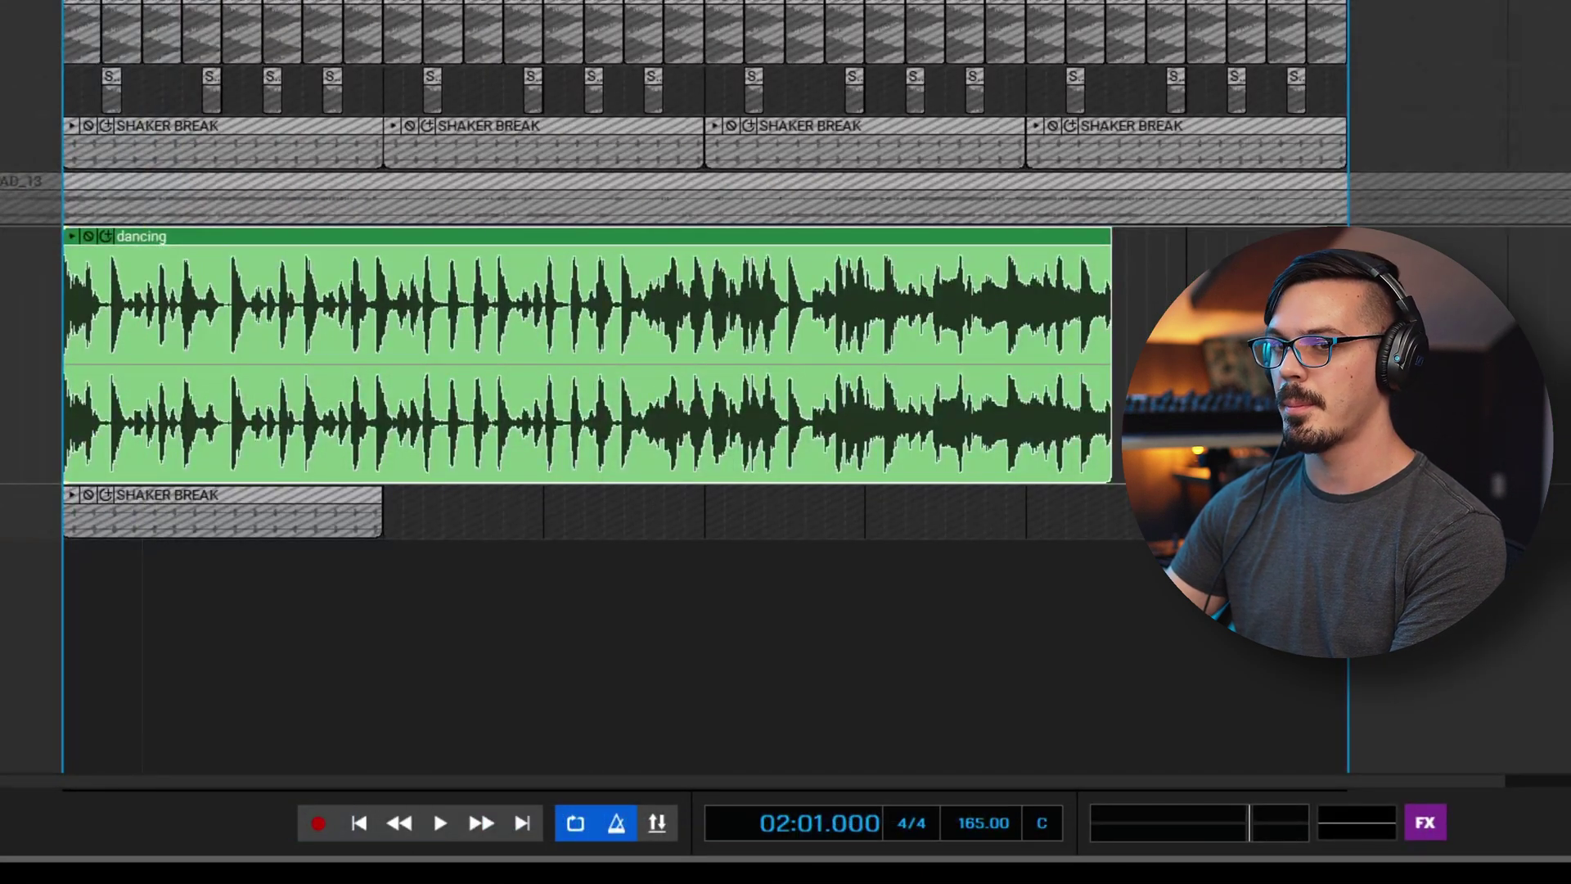
pyautogui.press('space')
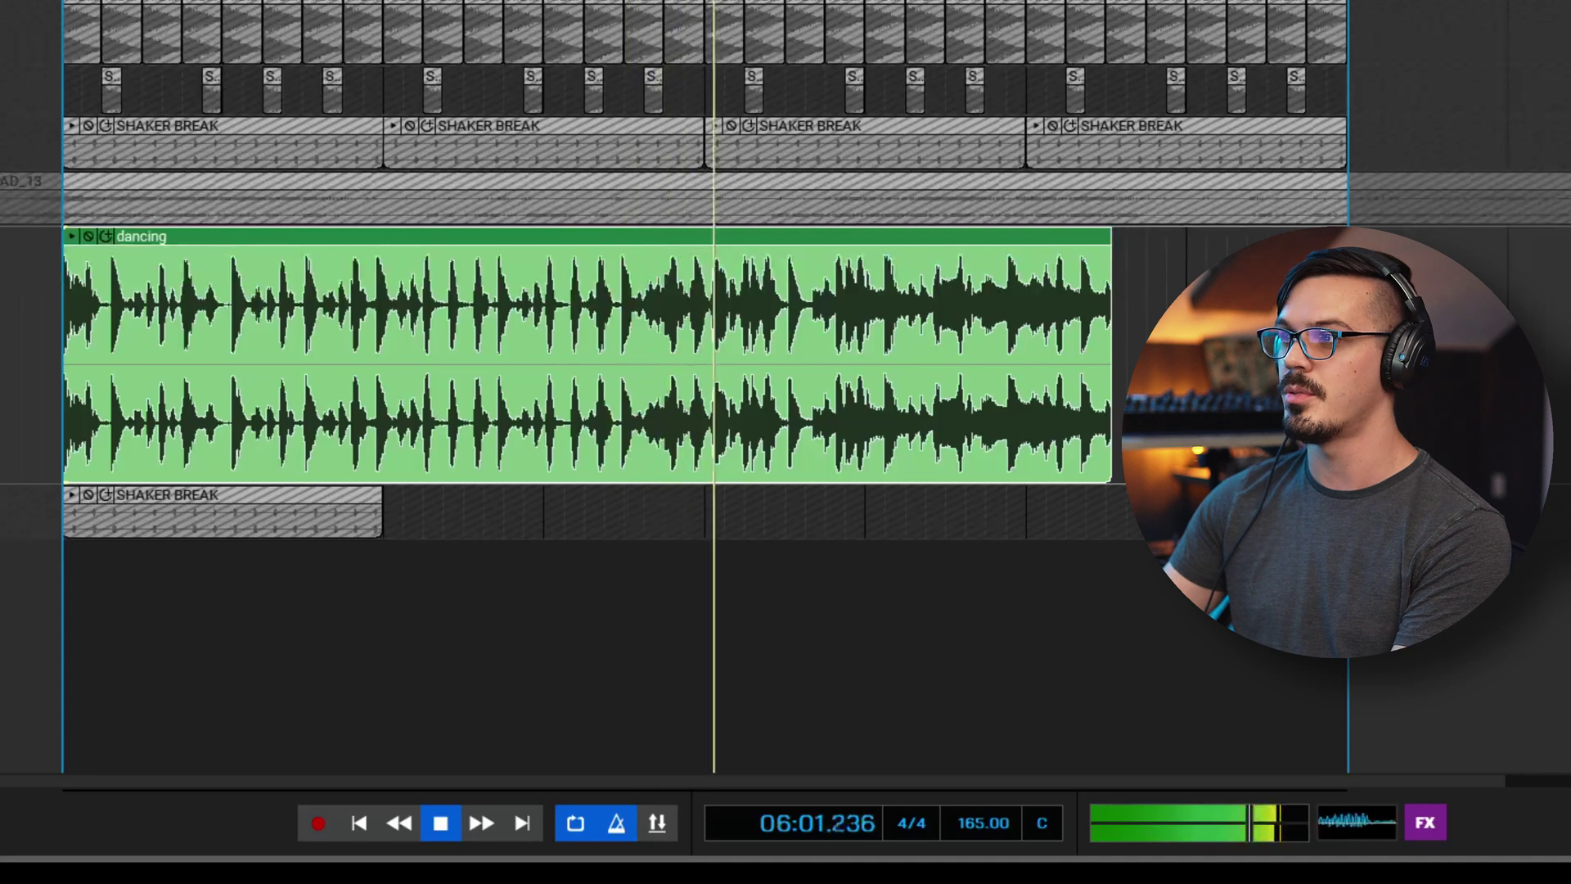
# Step: Replay the arrangement to locate where the first vocal phrase ends
pyautogui.press('space')
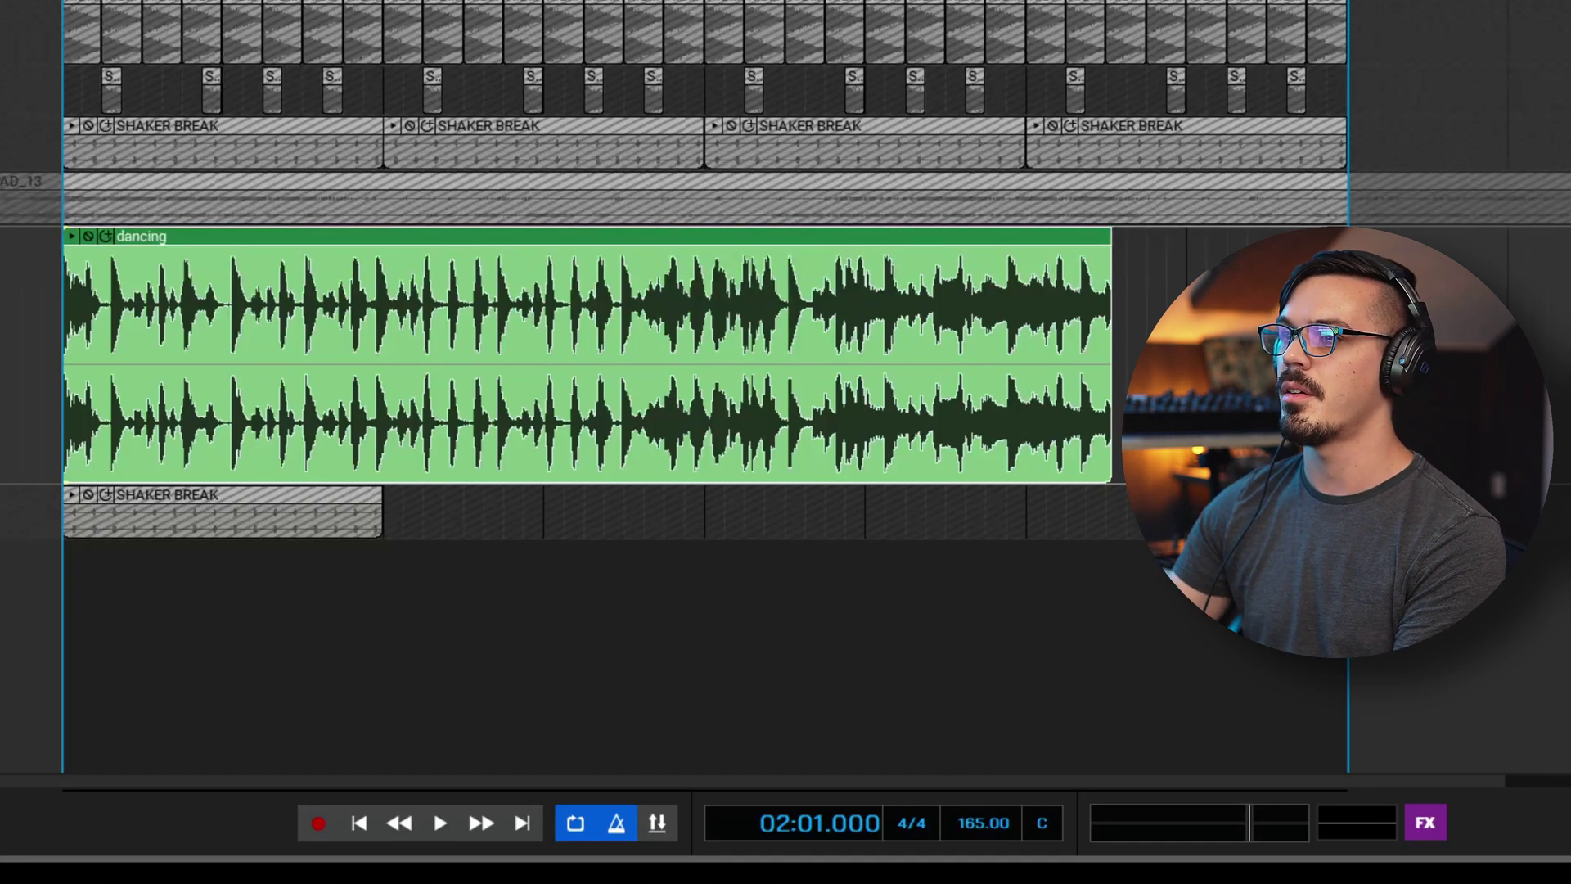
pyautogui.press('space')
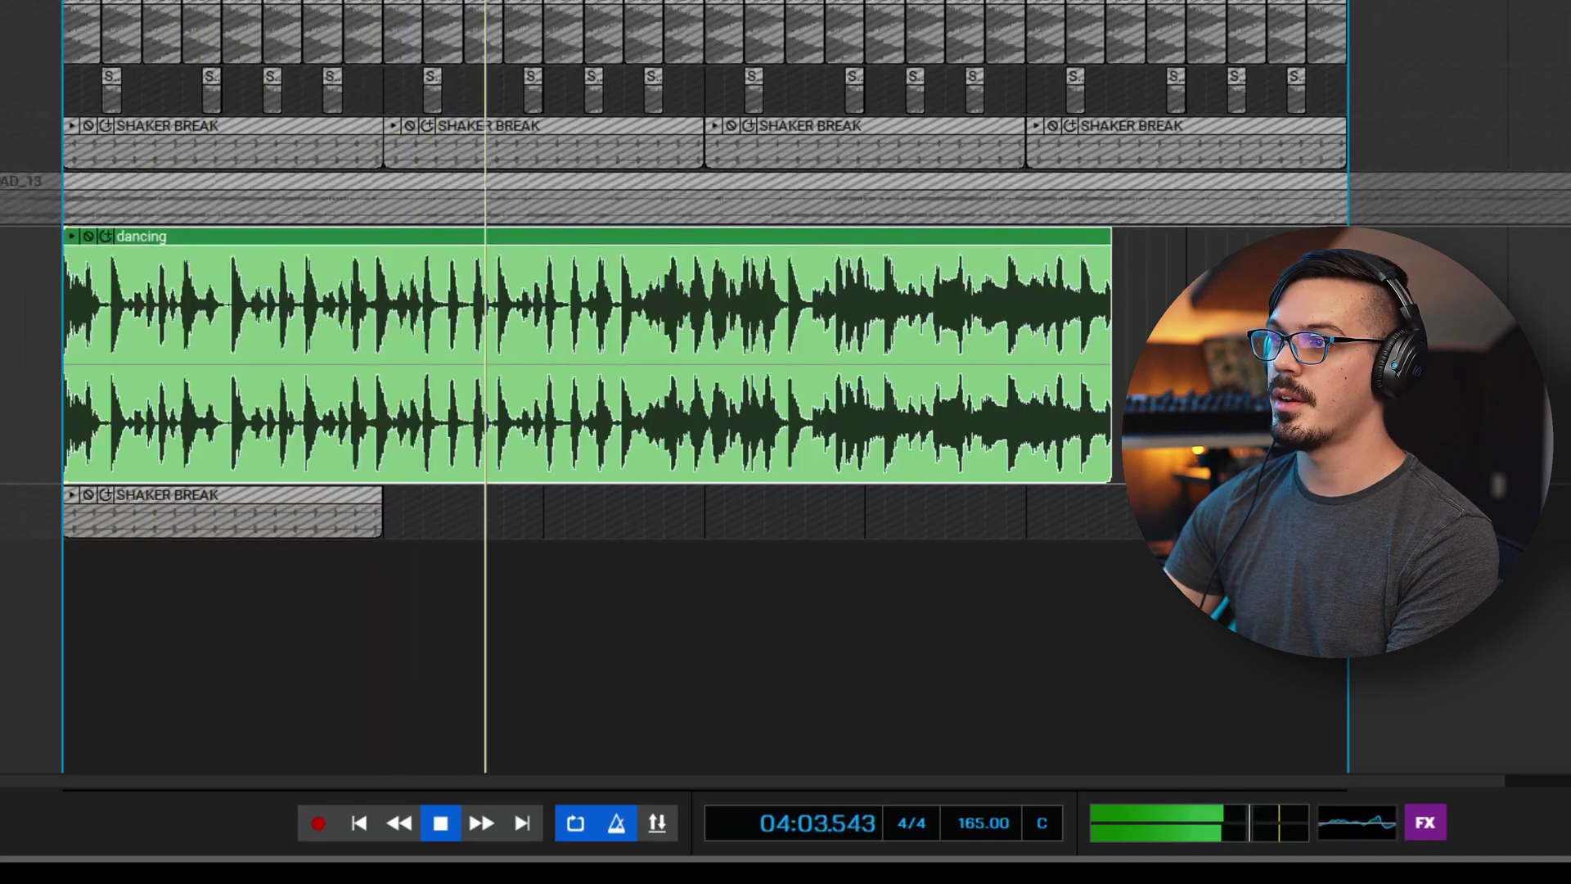
pyautogui.press('space')
# Step: Split the dancing clip just before the next phrase, delete the tail, and return to the song start
pyautogui.click(456, 299)
pyautogui.scroll(2, 491, 311)
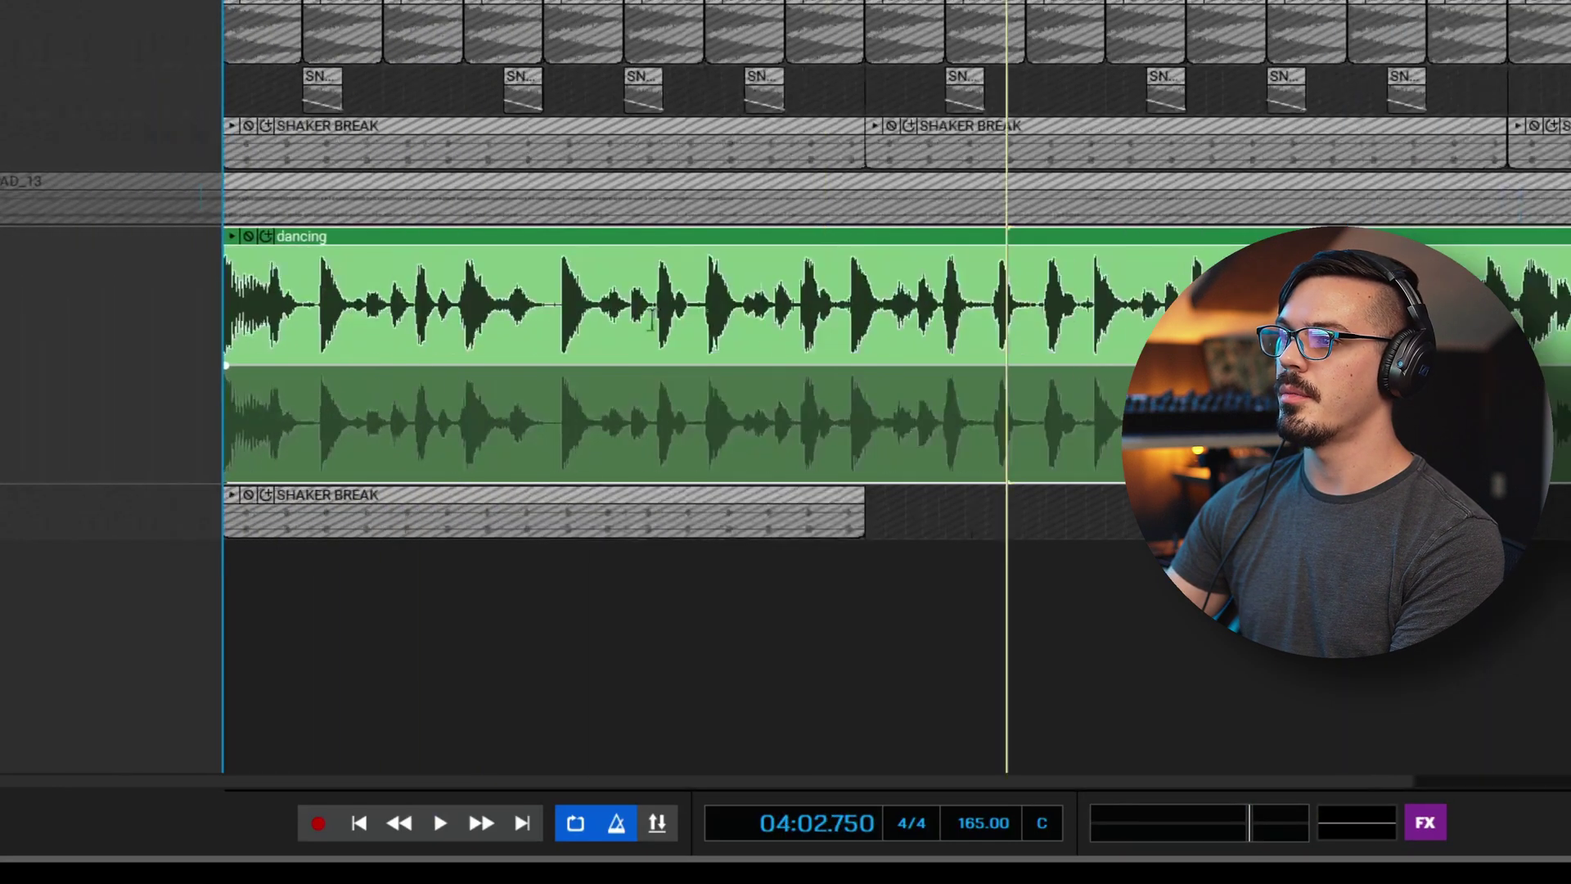
pyautogui.scroll(3, 1097, 306)
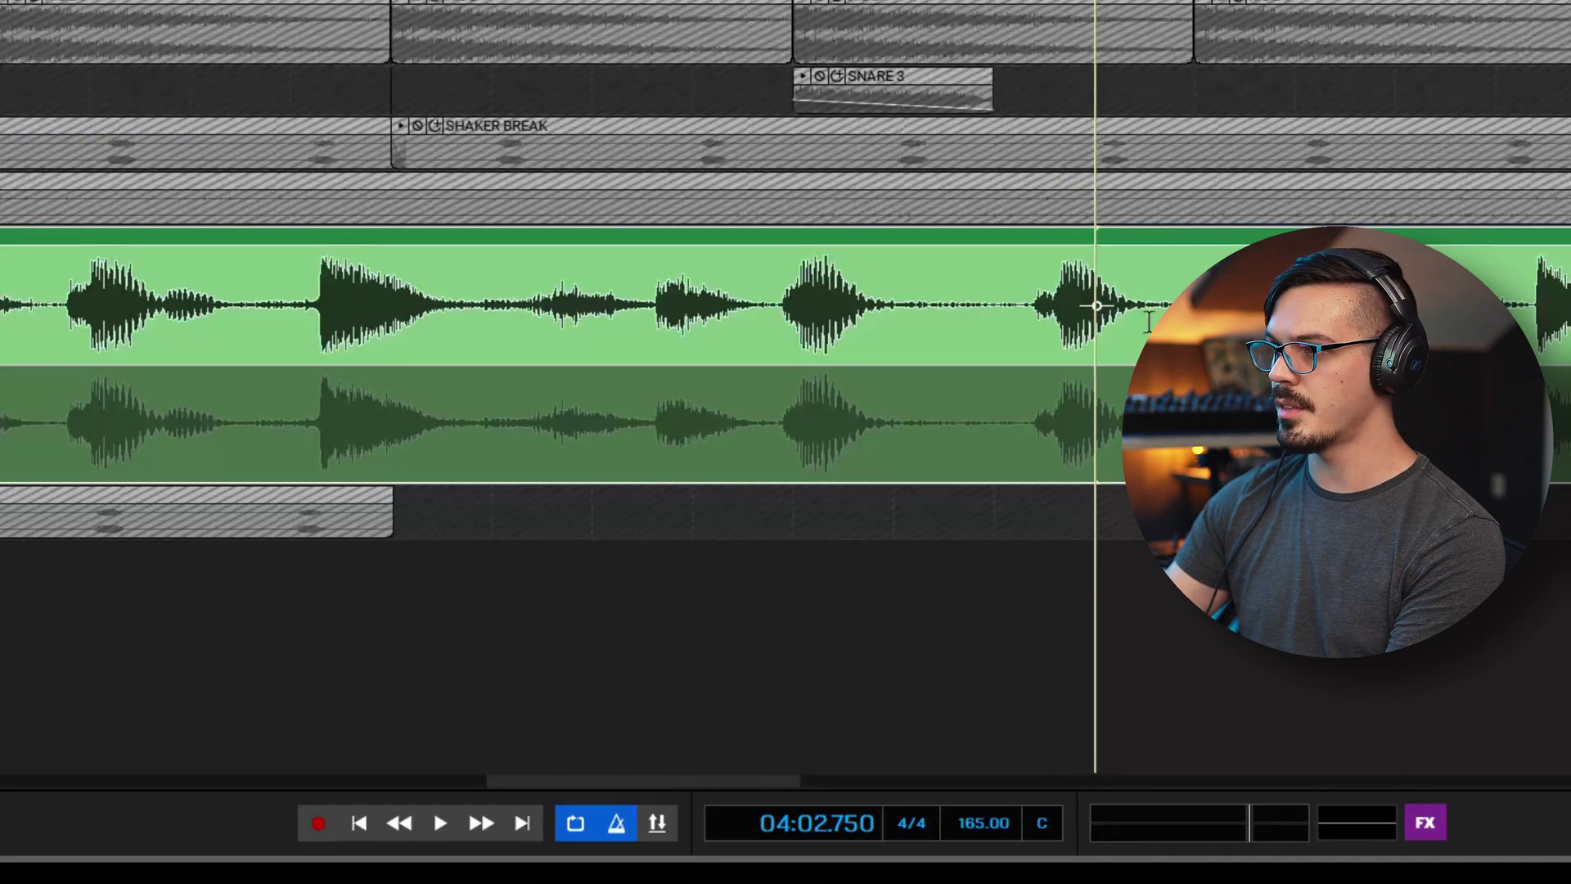
pyautogui.click(1057, 305)
pyautogui.hotkey('alt', 'x')
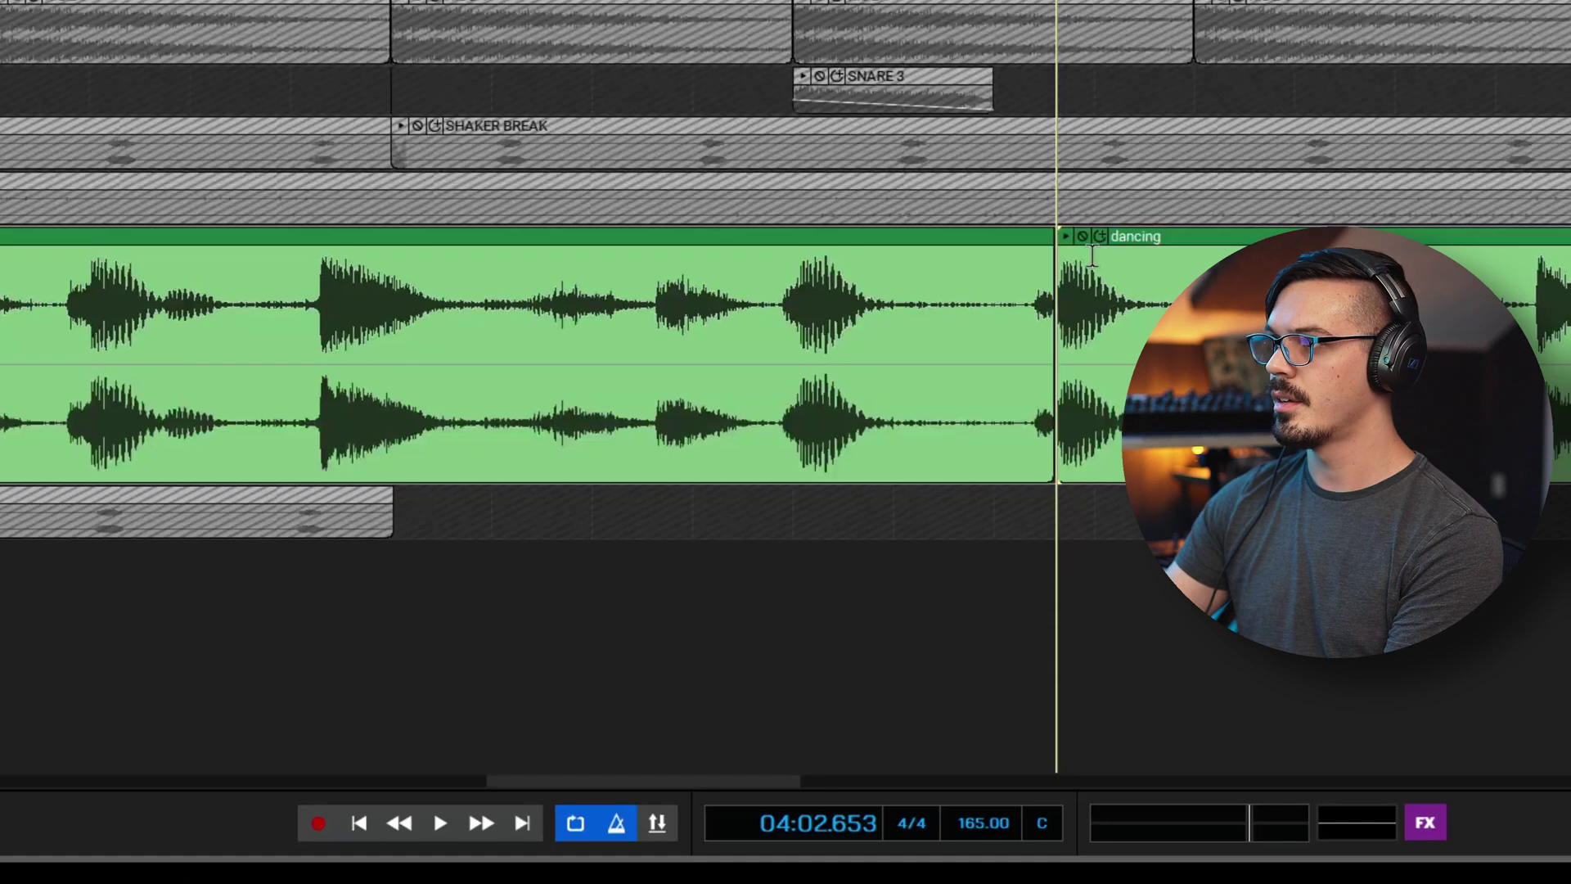
pyautogui.click(1184, 239)
pyautogui.press('Delete')
pyautogui.scroll(-5, 1184, 239)
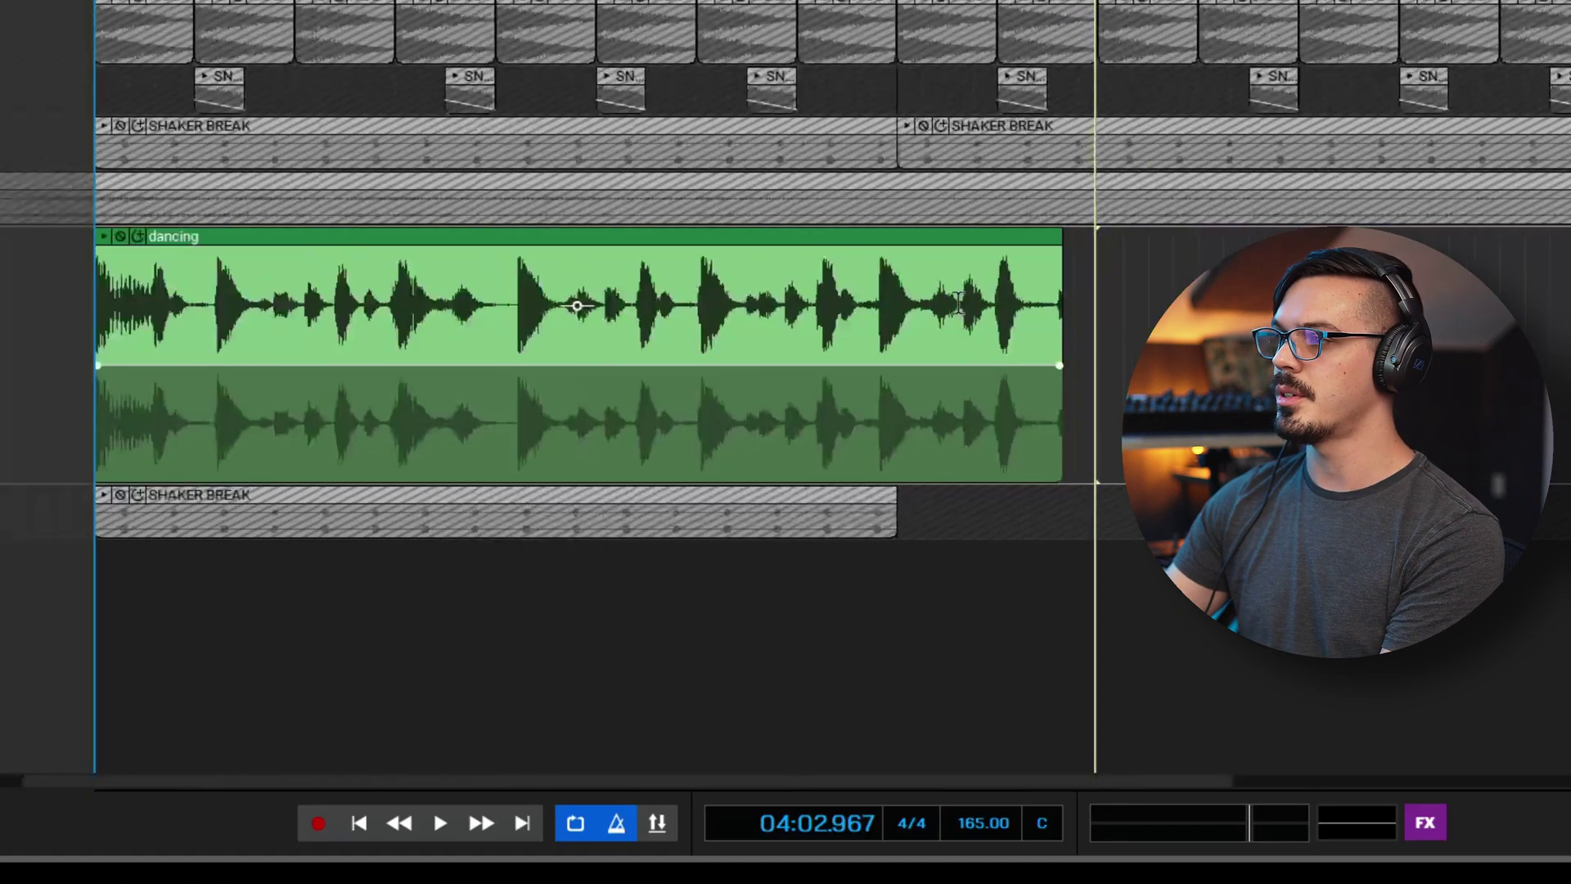
pyautogui.press('Home')
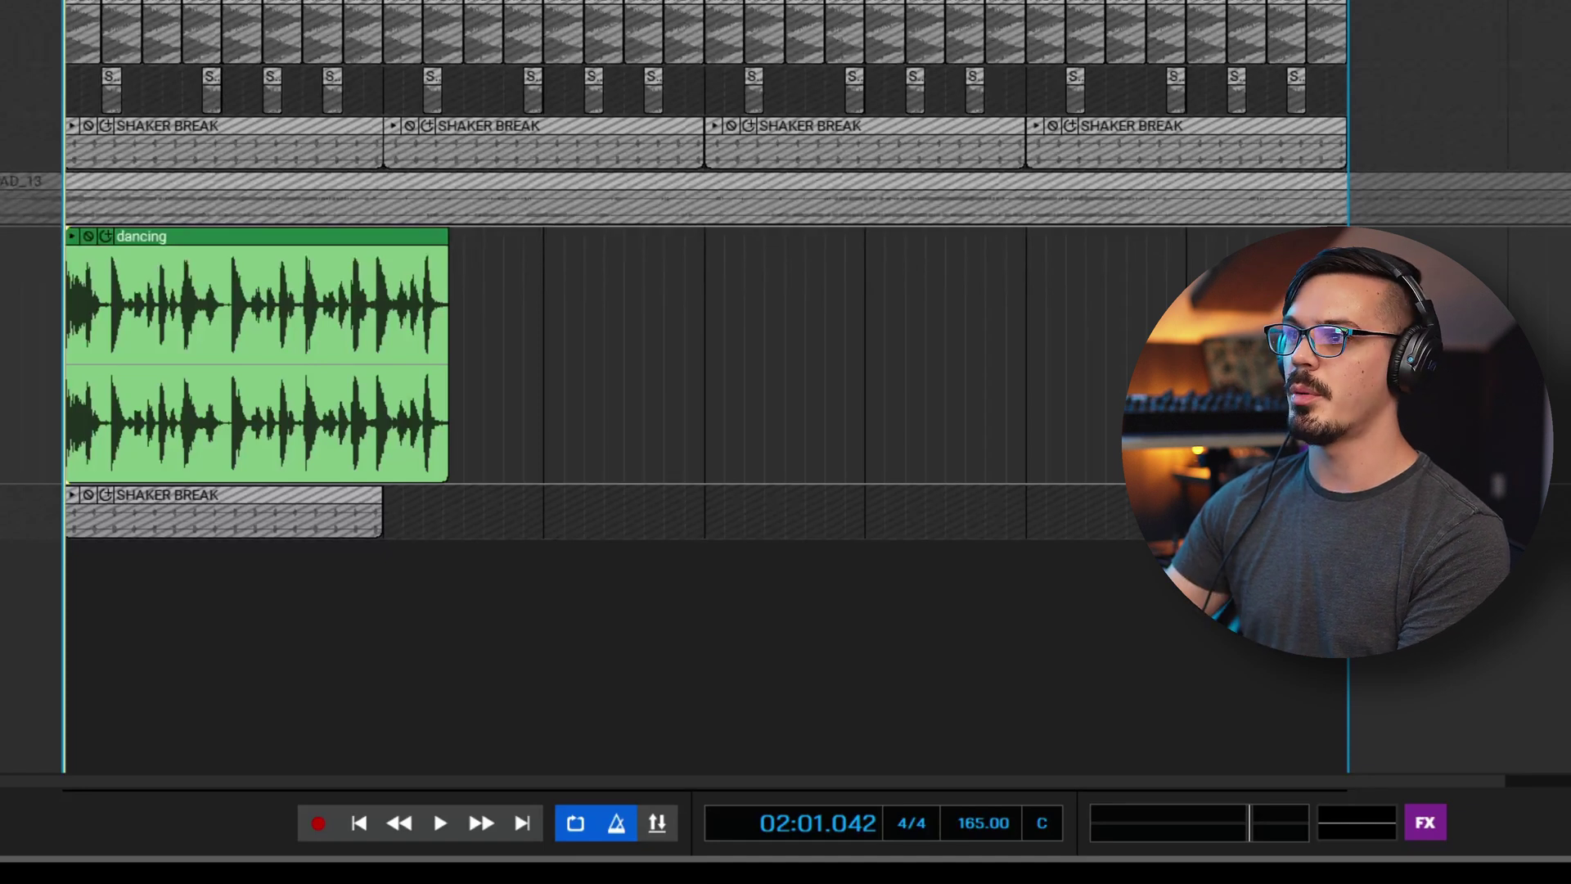
pyautogui.press('space')
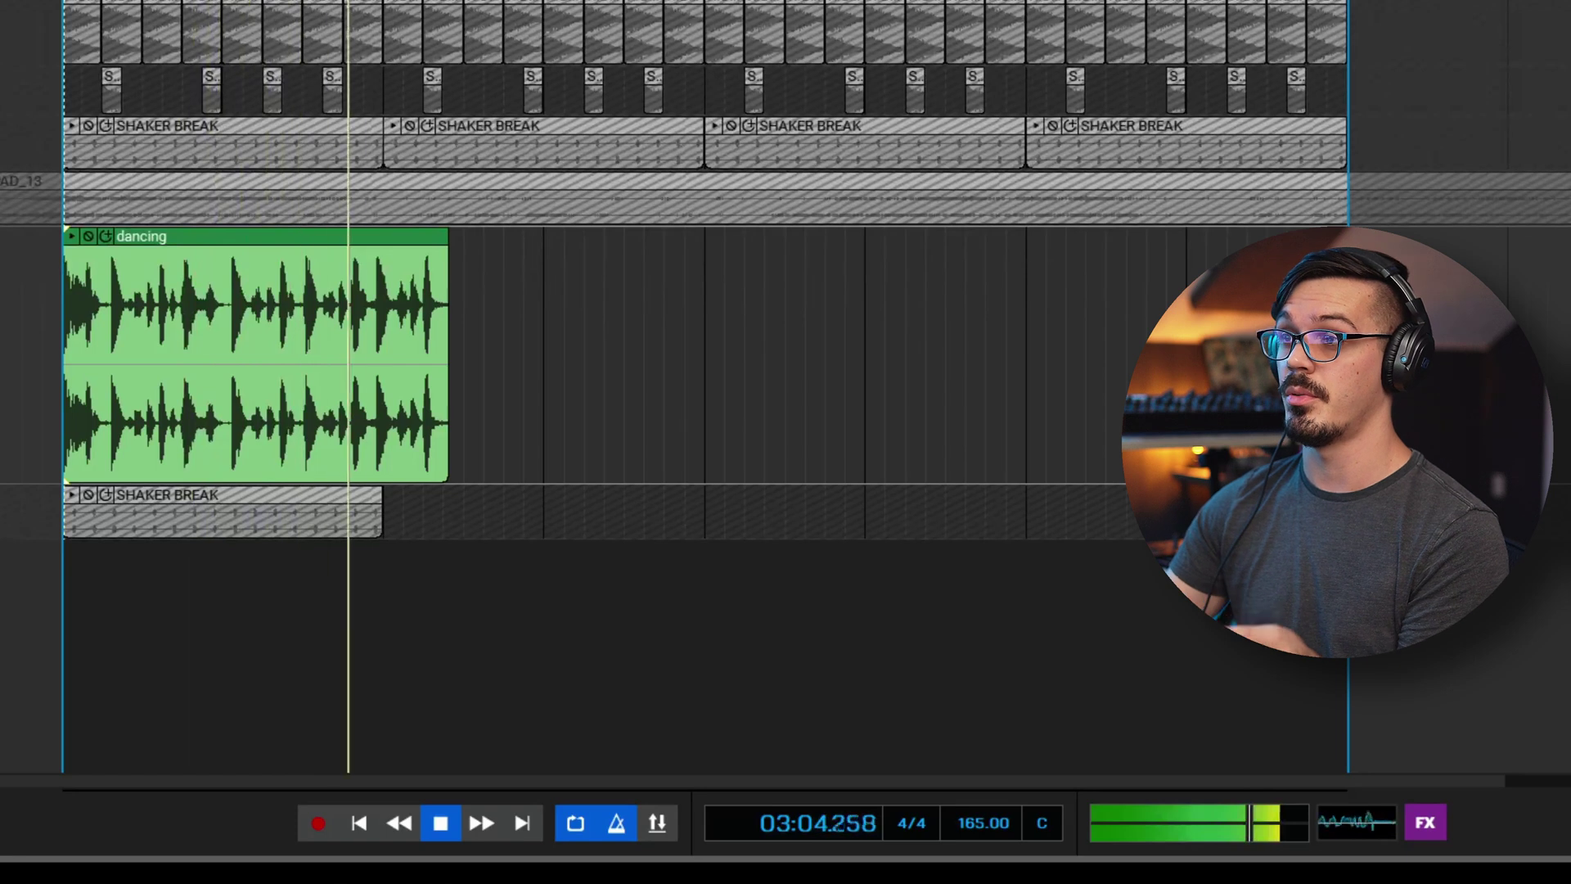
pyautogui.press('space')
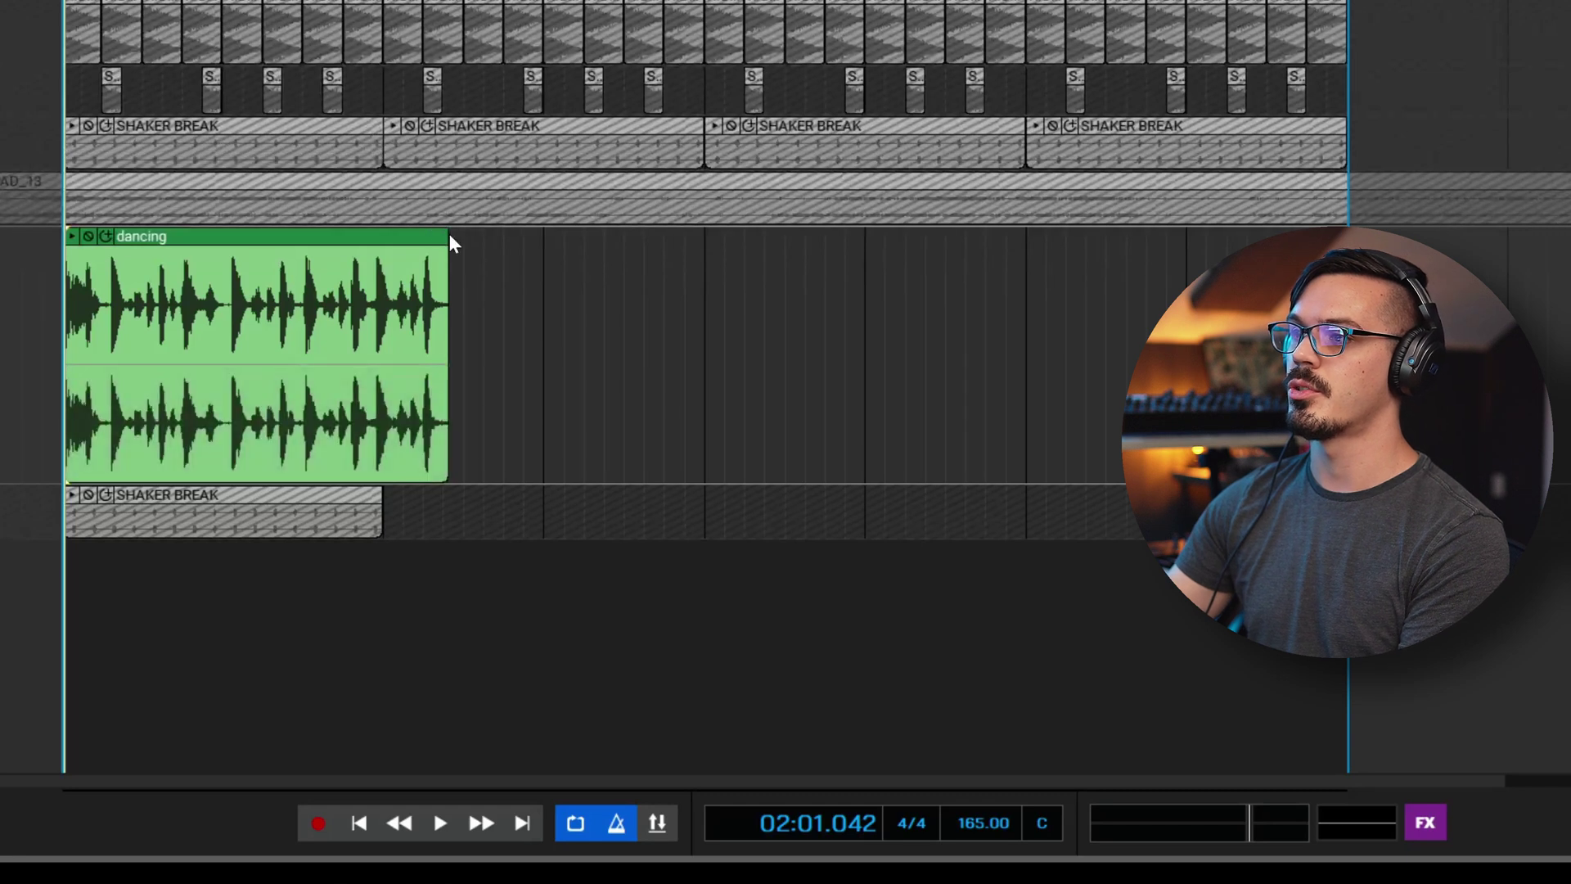
pyautogui.moveTo(448, 236); pyautogui.dragTo(381, 240)
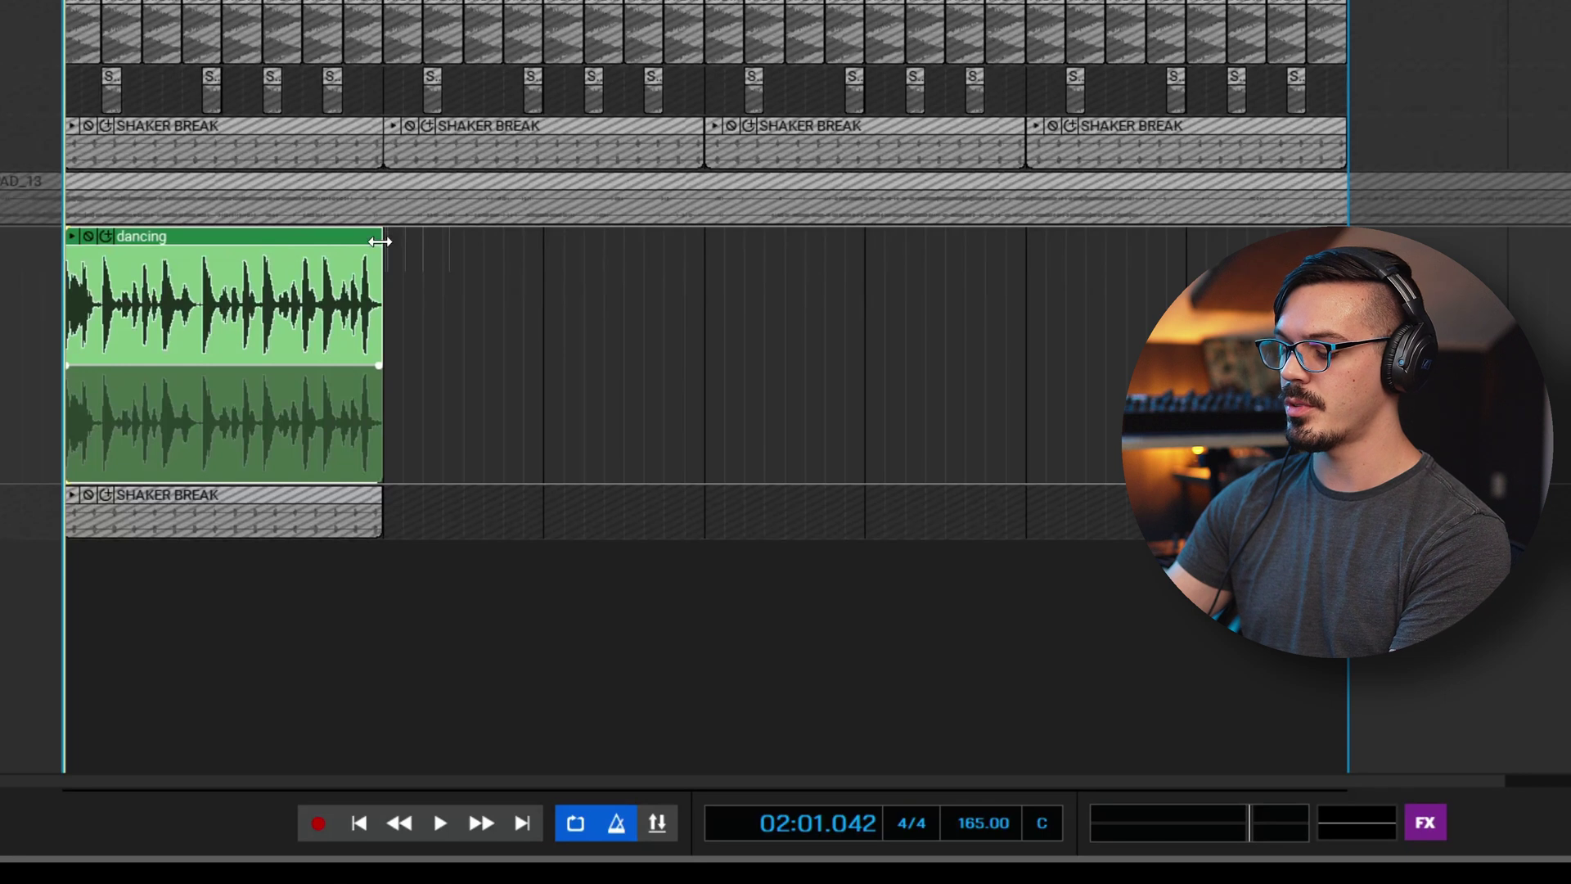
pyautogui.moveTo(381, 235)
pyautogui.mouseDown()
pyautogui.moveTo(400, 233)
pyautogui.moveTo(383, 236)
pyautogui.mouseUp()
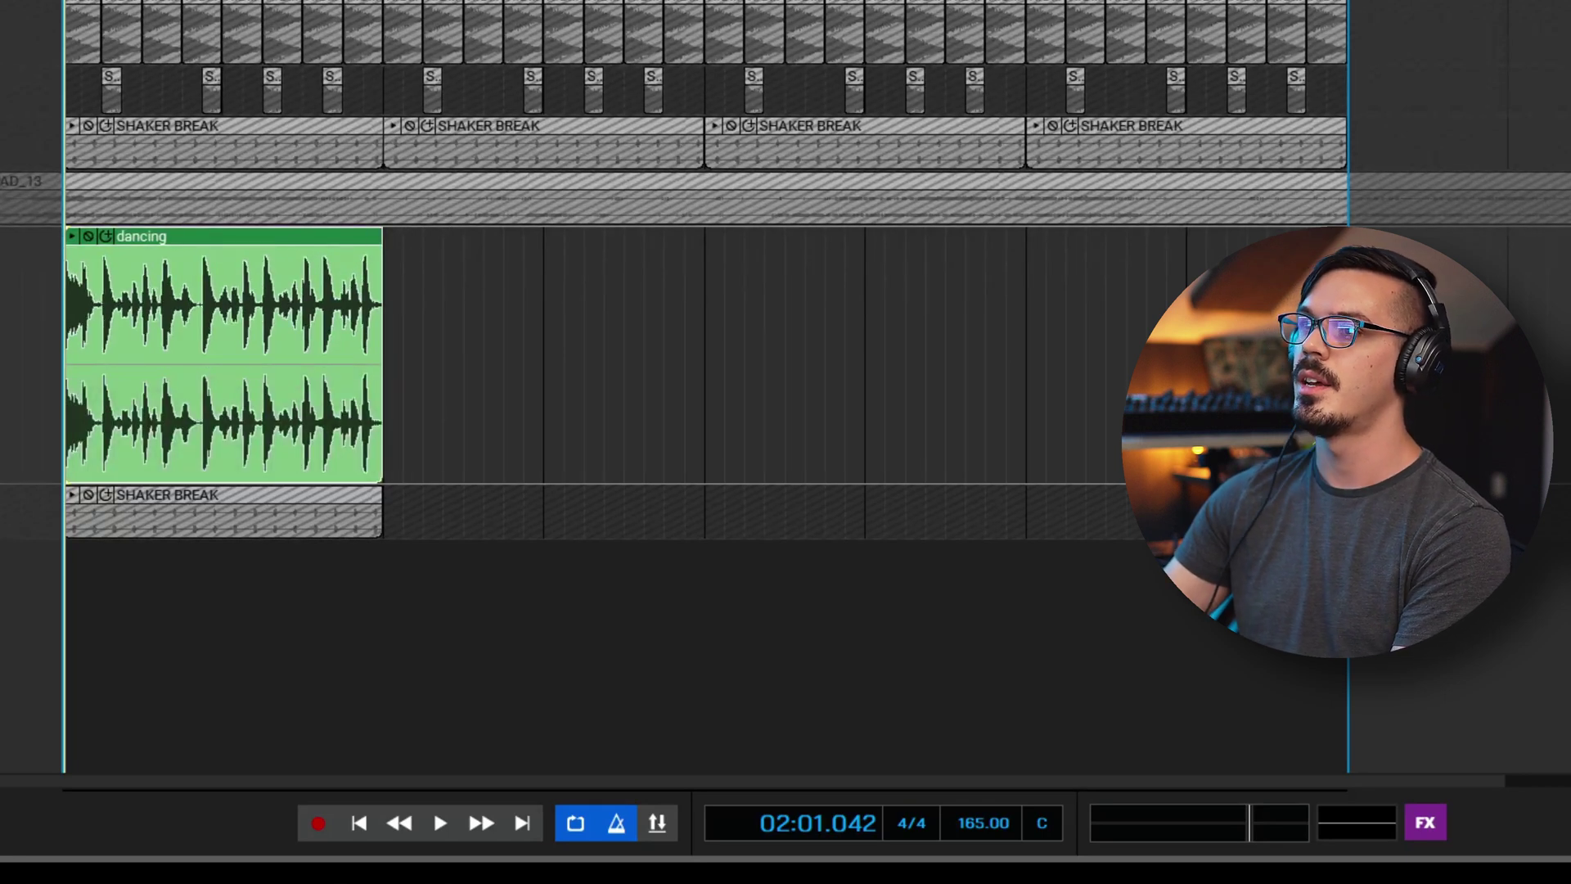
pyautogui.press('space')
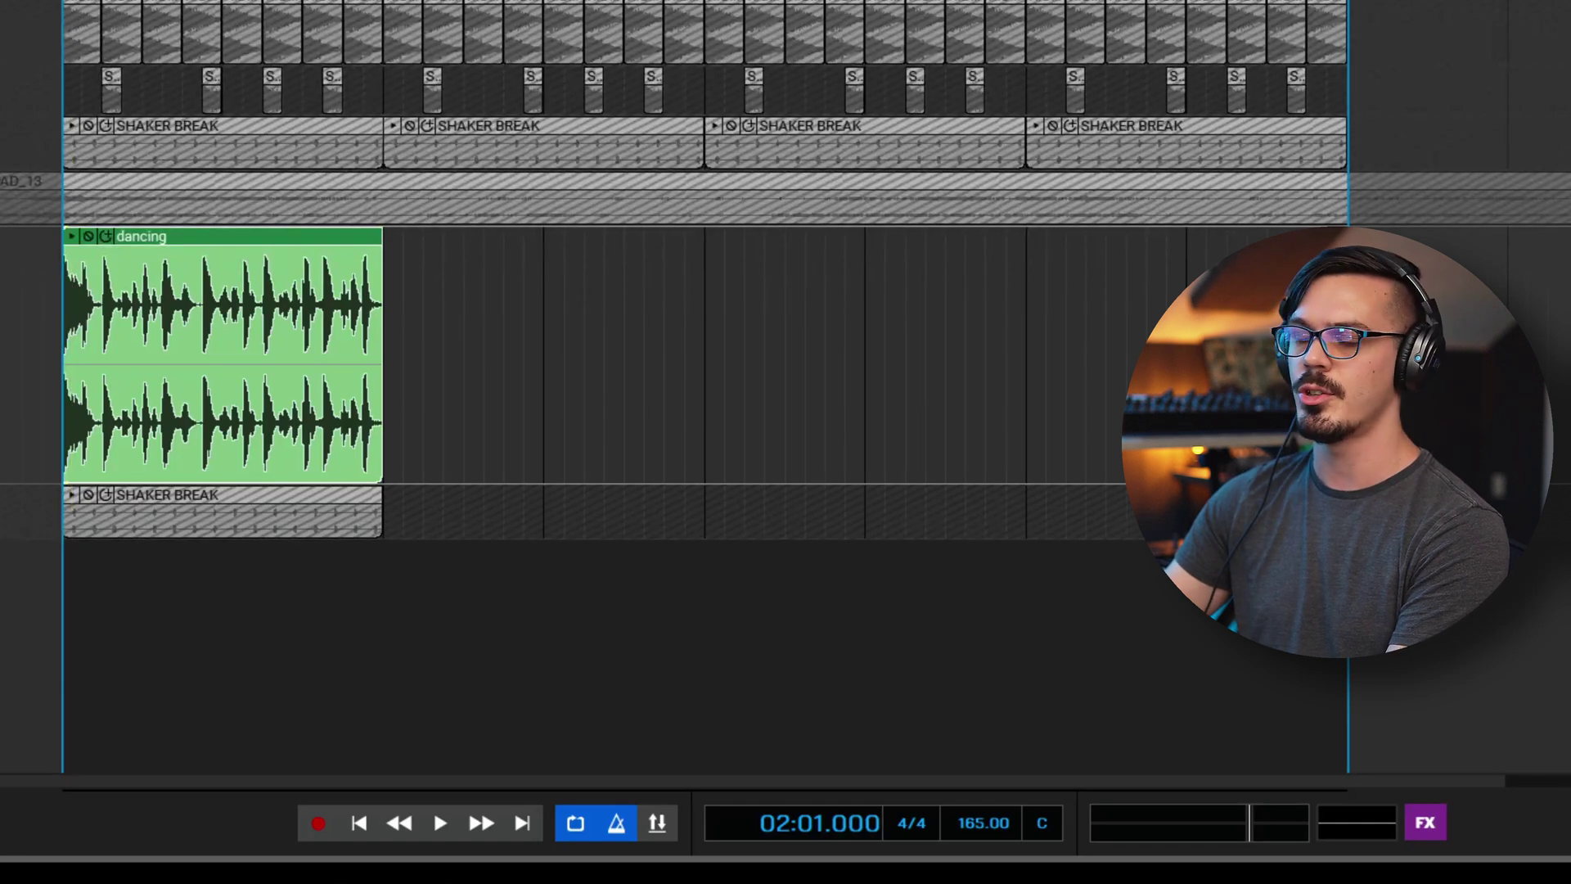
pyautogui.press('space')
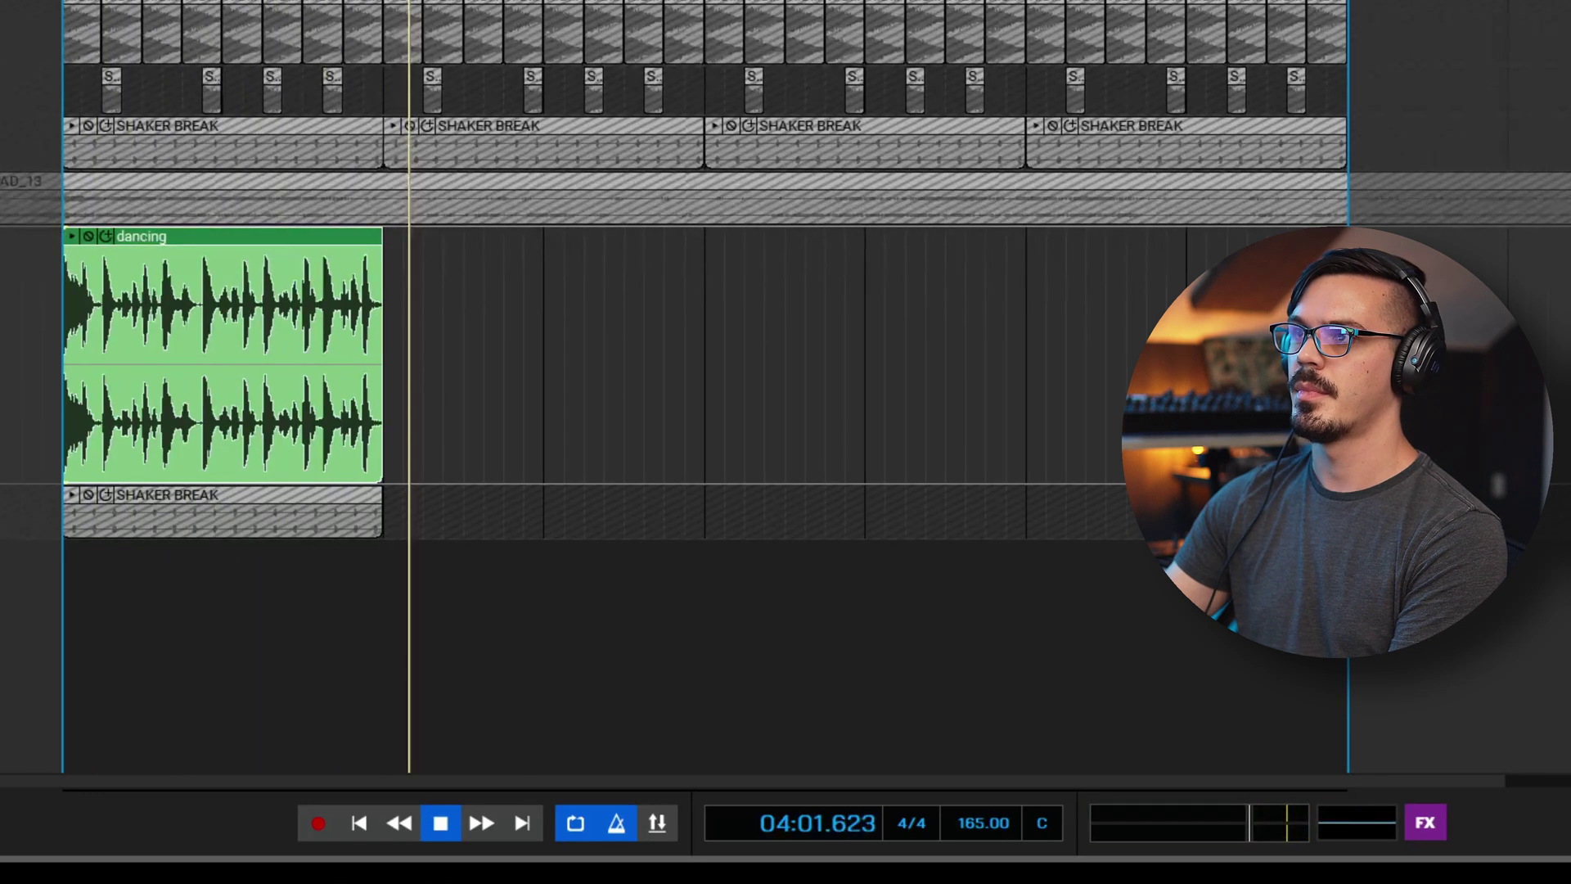
pyautogui.press('space')
pyautogui.scroll(2, 234, 312)
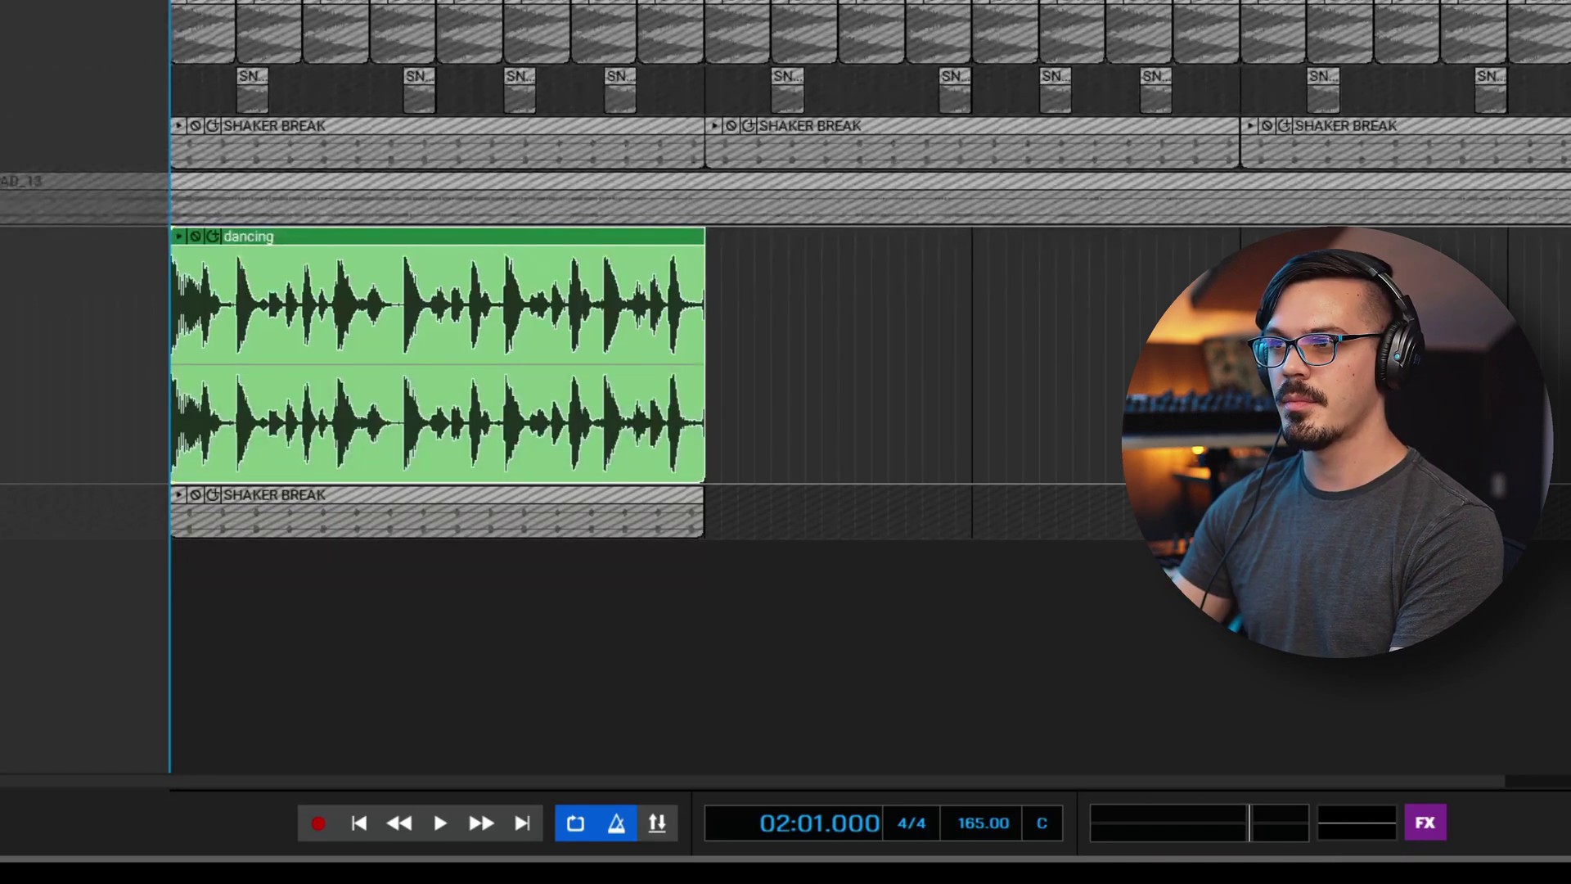
# Step: Try deleting the opening sliver of the dancing clip, then undo it and deselect
pyautogui.press('space')
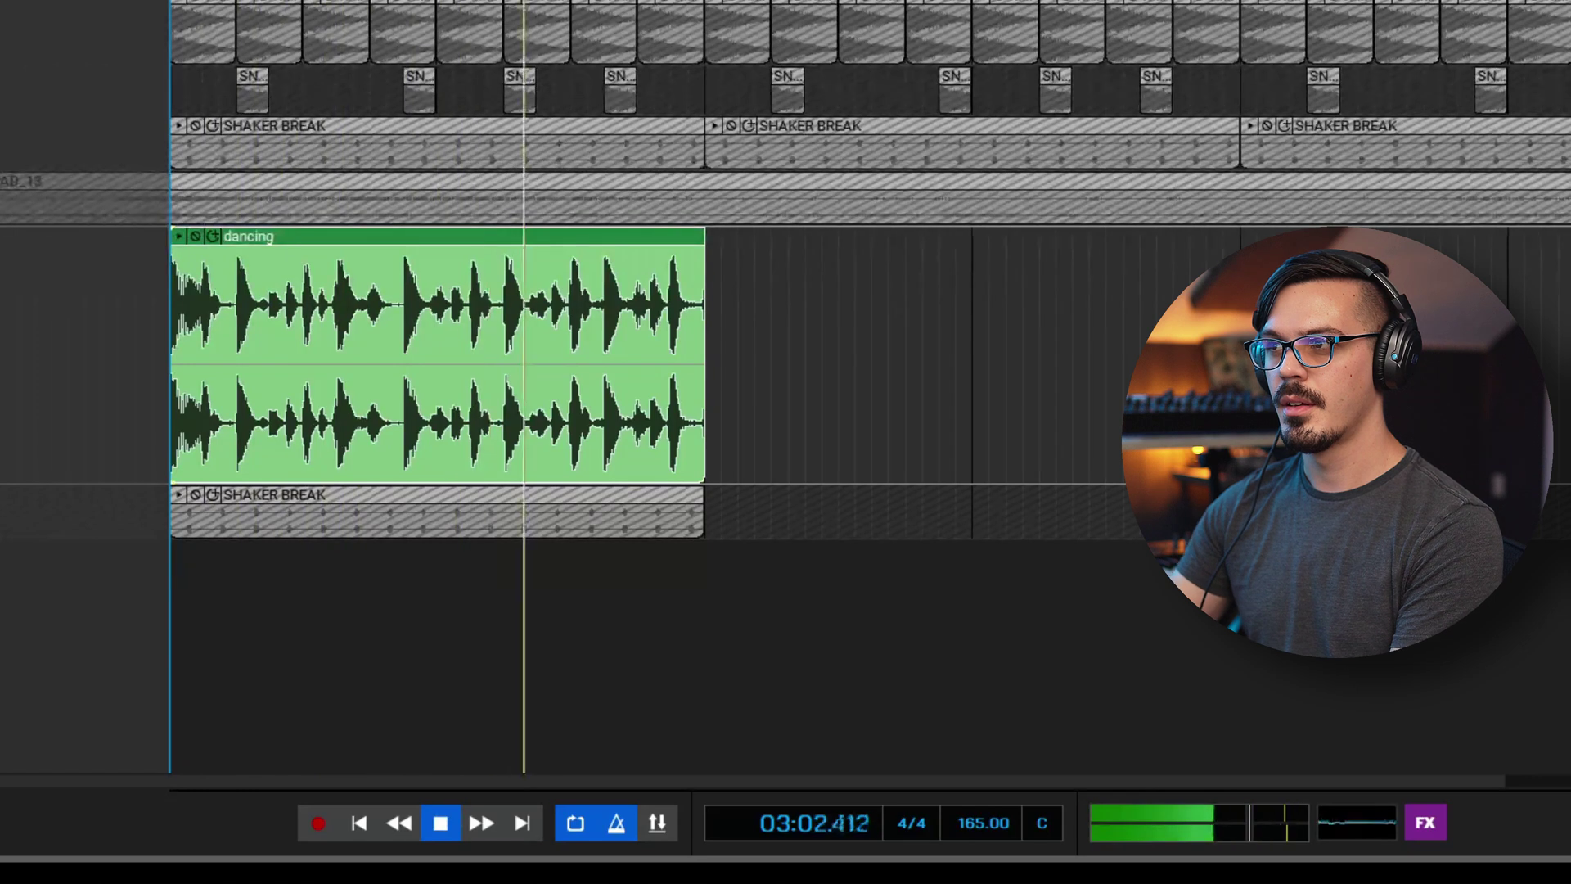
pyautogui.press('space')
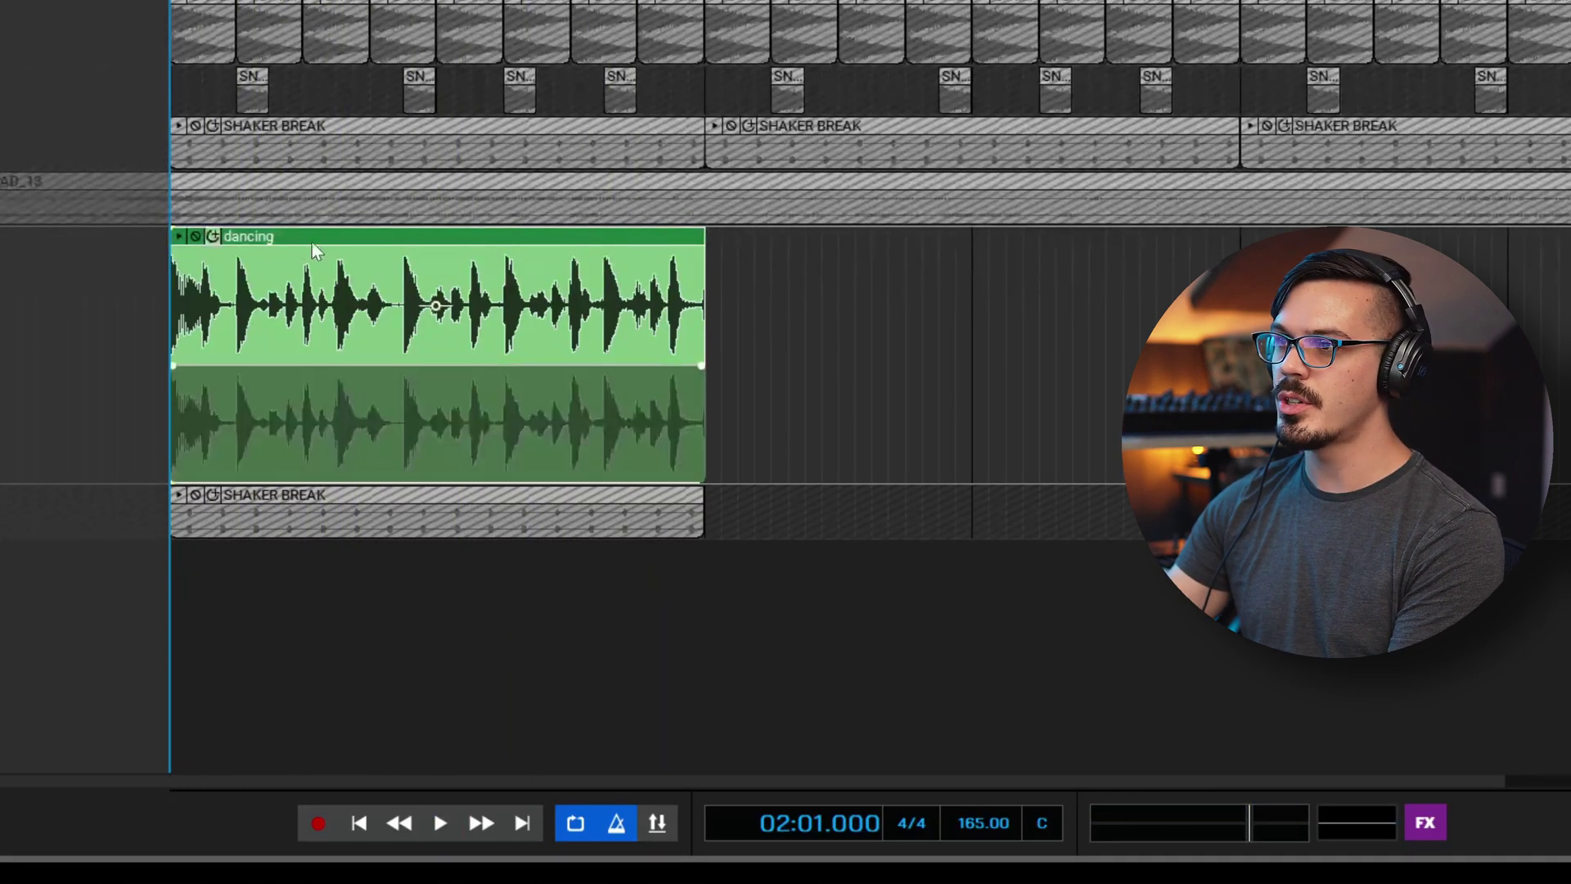
pyautogui.moveTo(202, 303); pyautogui.dragTo(221, 303)
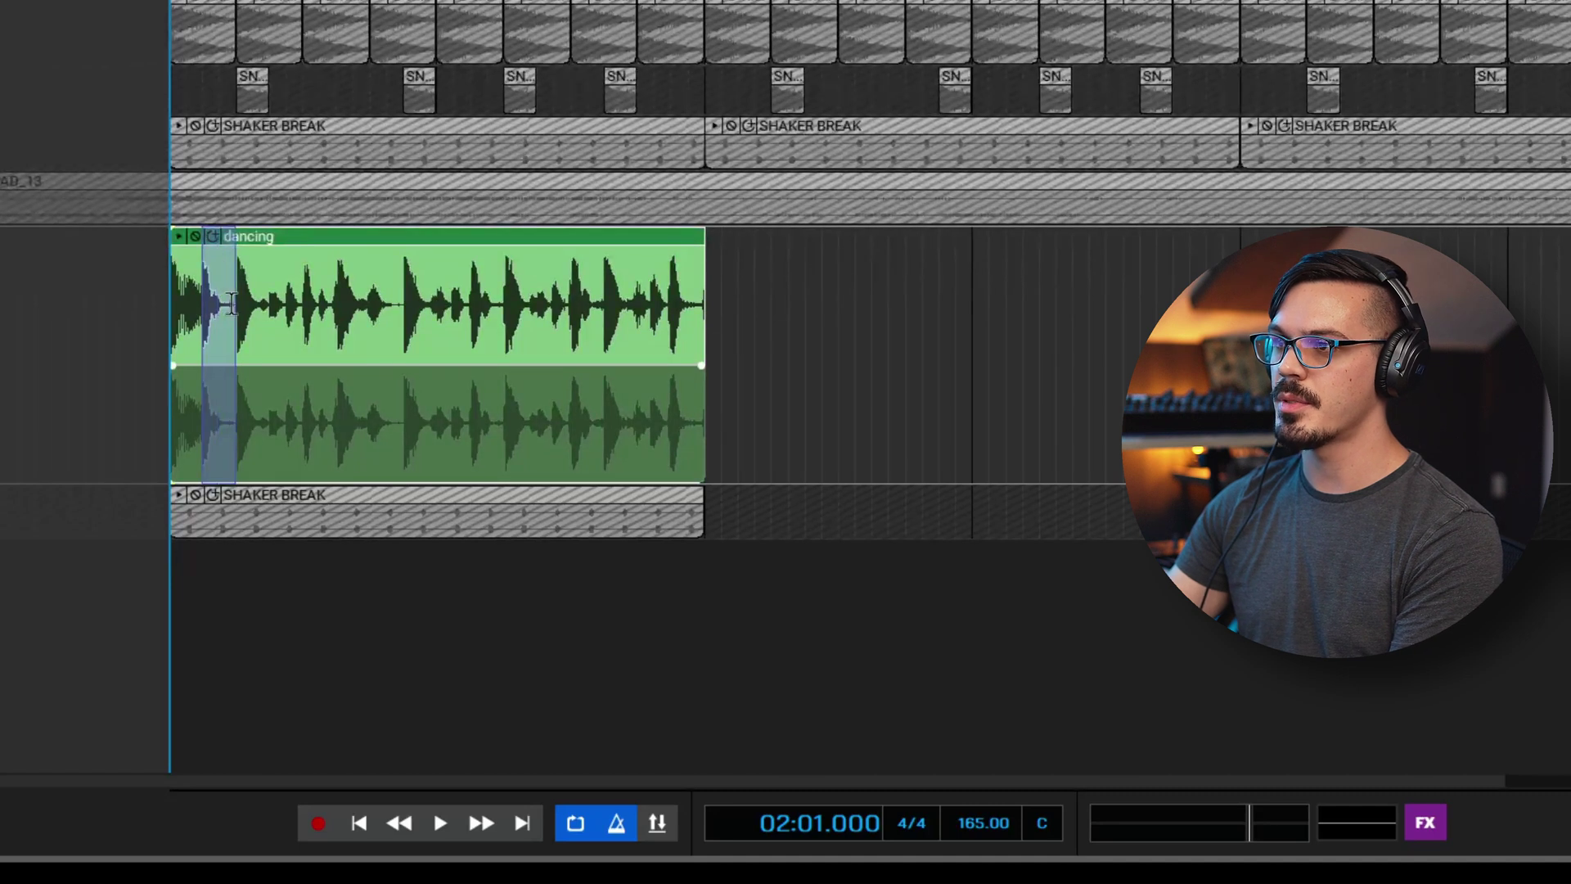
pyautogui.click(194, 301)
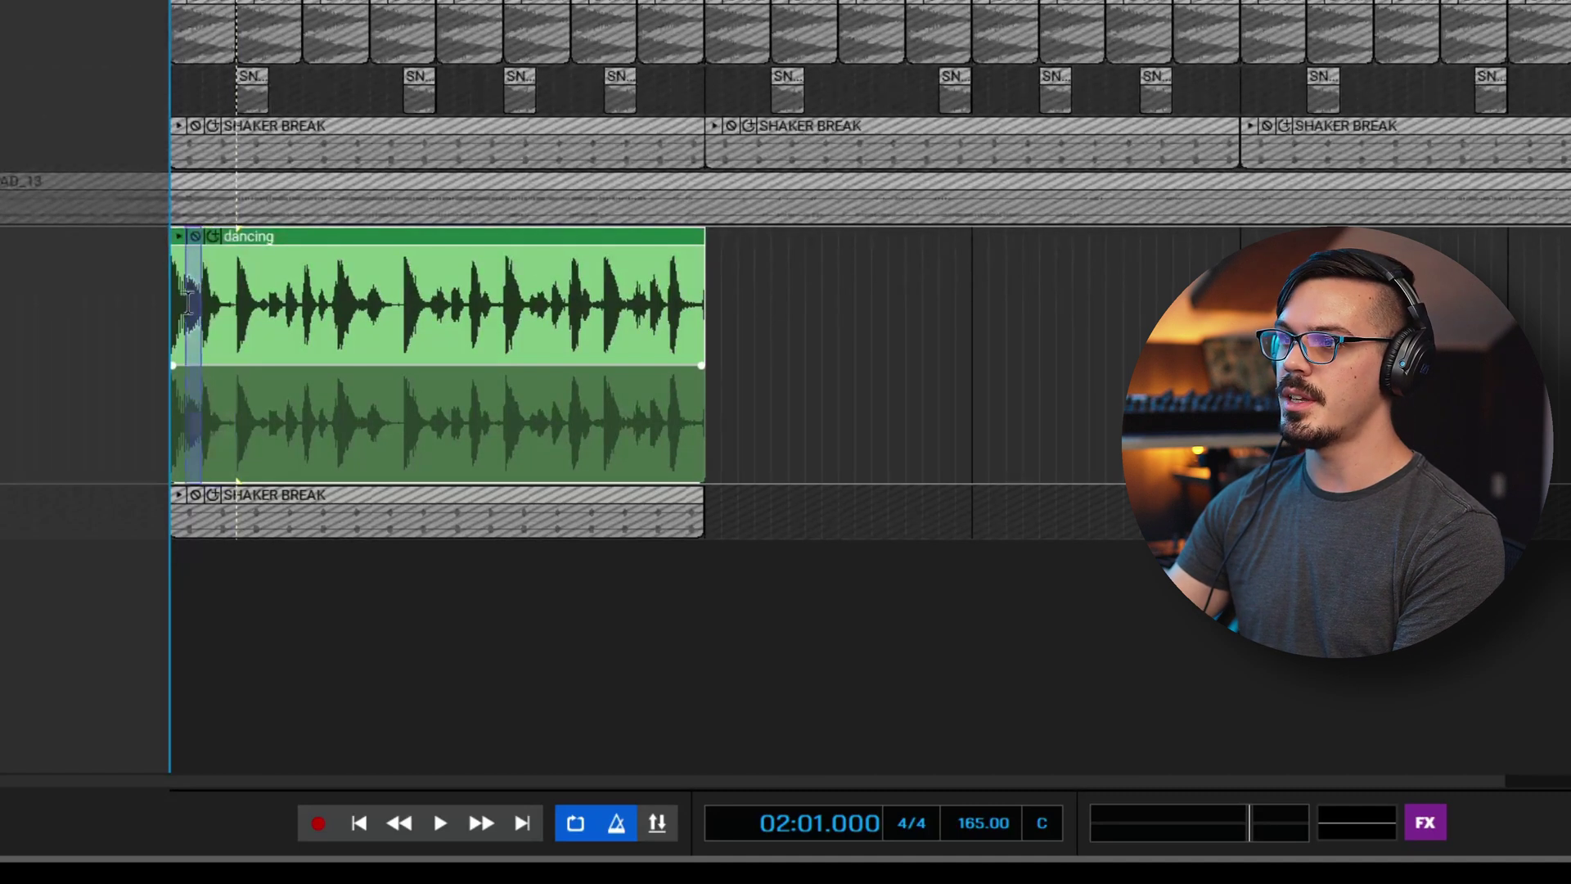
pyautogui.press('Delete')
pyautogui.doubleClick(176, 312)
pyautogui.press('Escape')
pyautogui.hotkey('ctrl', 'z')
pyautogui.click(827, 278)
# Step: Cut a short slice just after 03:03 and slide the short chop left to close the gap
pyautogui.press('space')
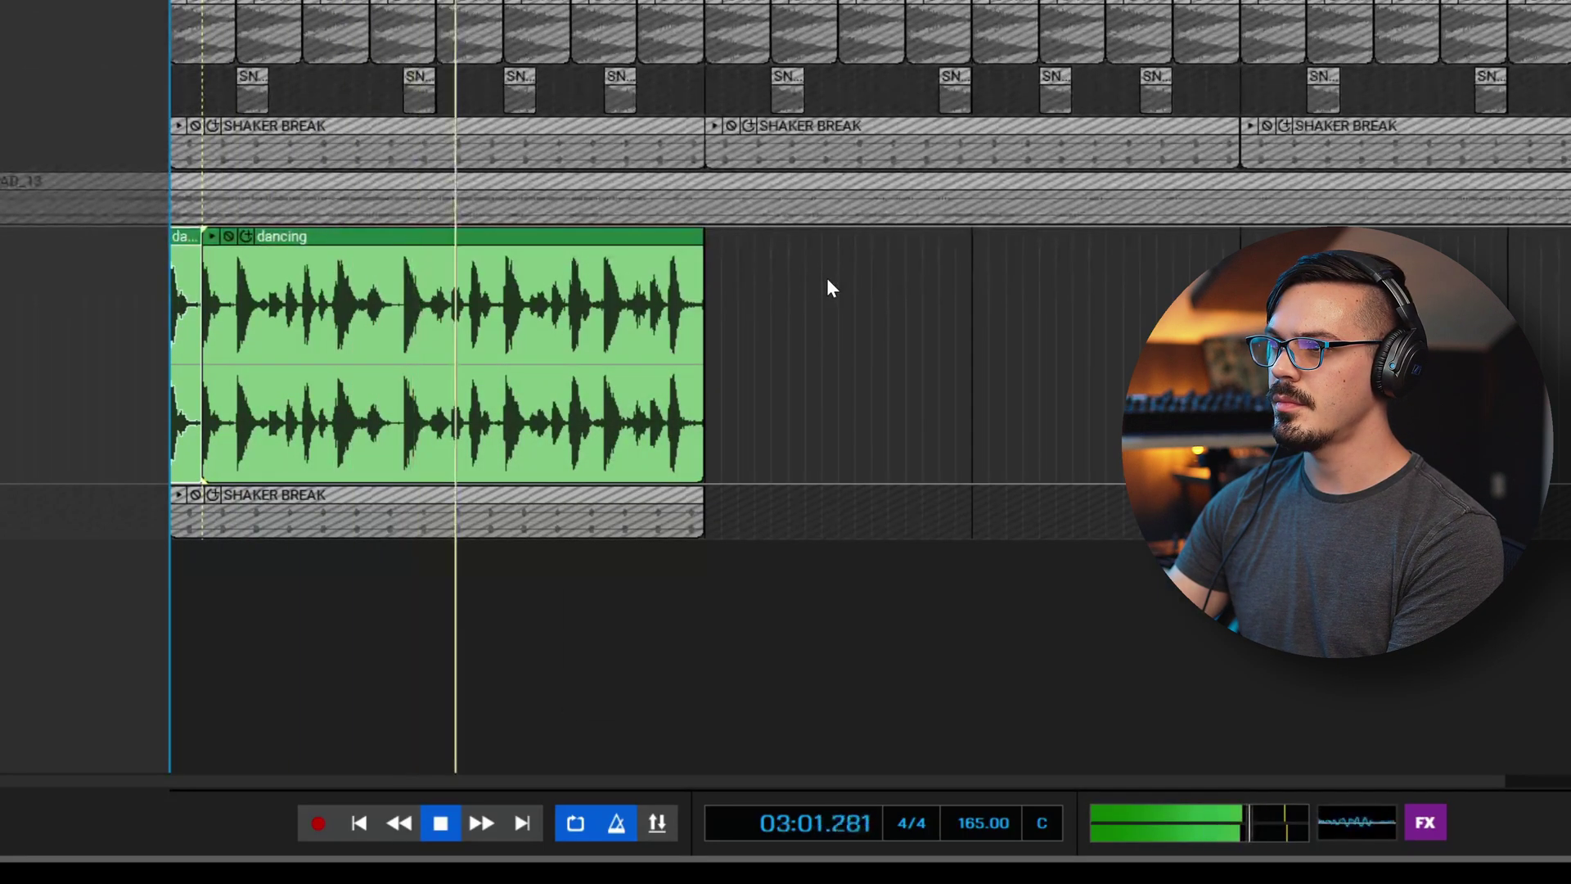
pyautogui.click(576, 303)
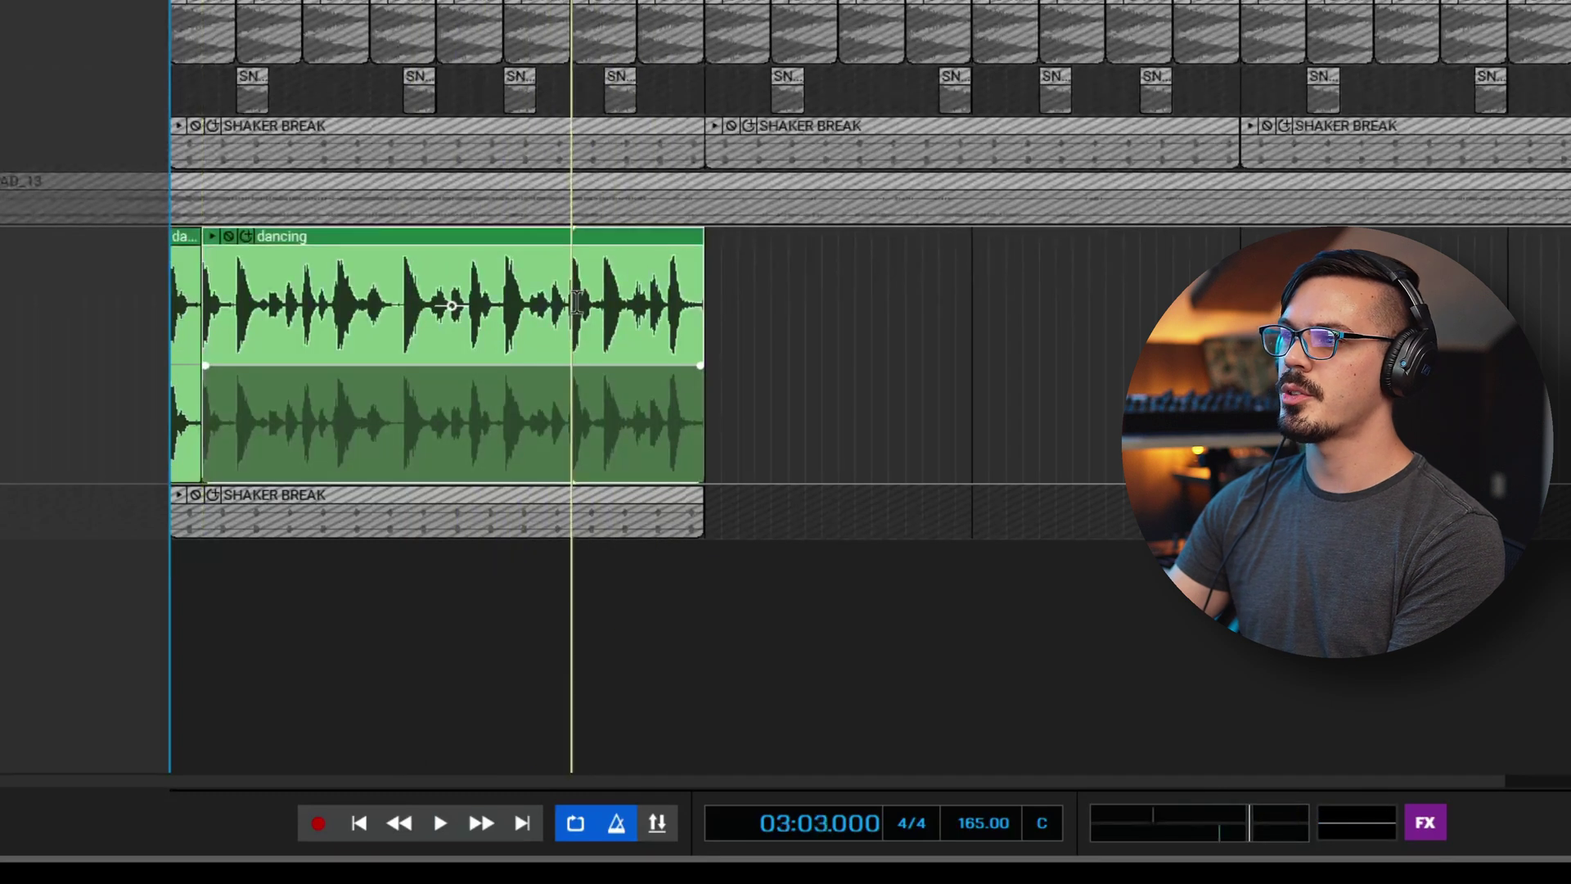
pyautogui.press('space')
pyautogui.press('space')
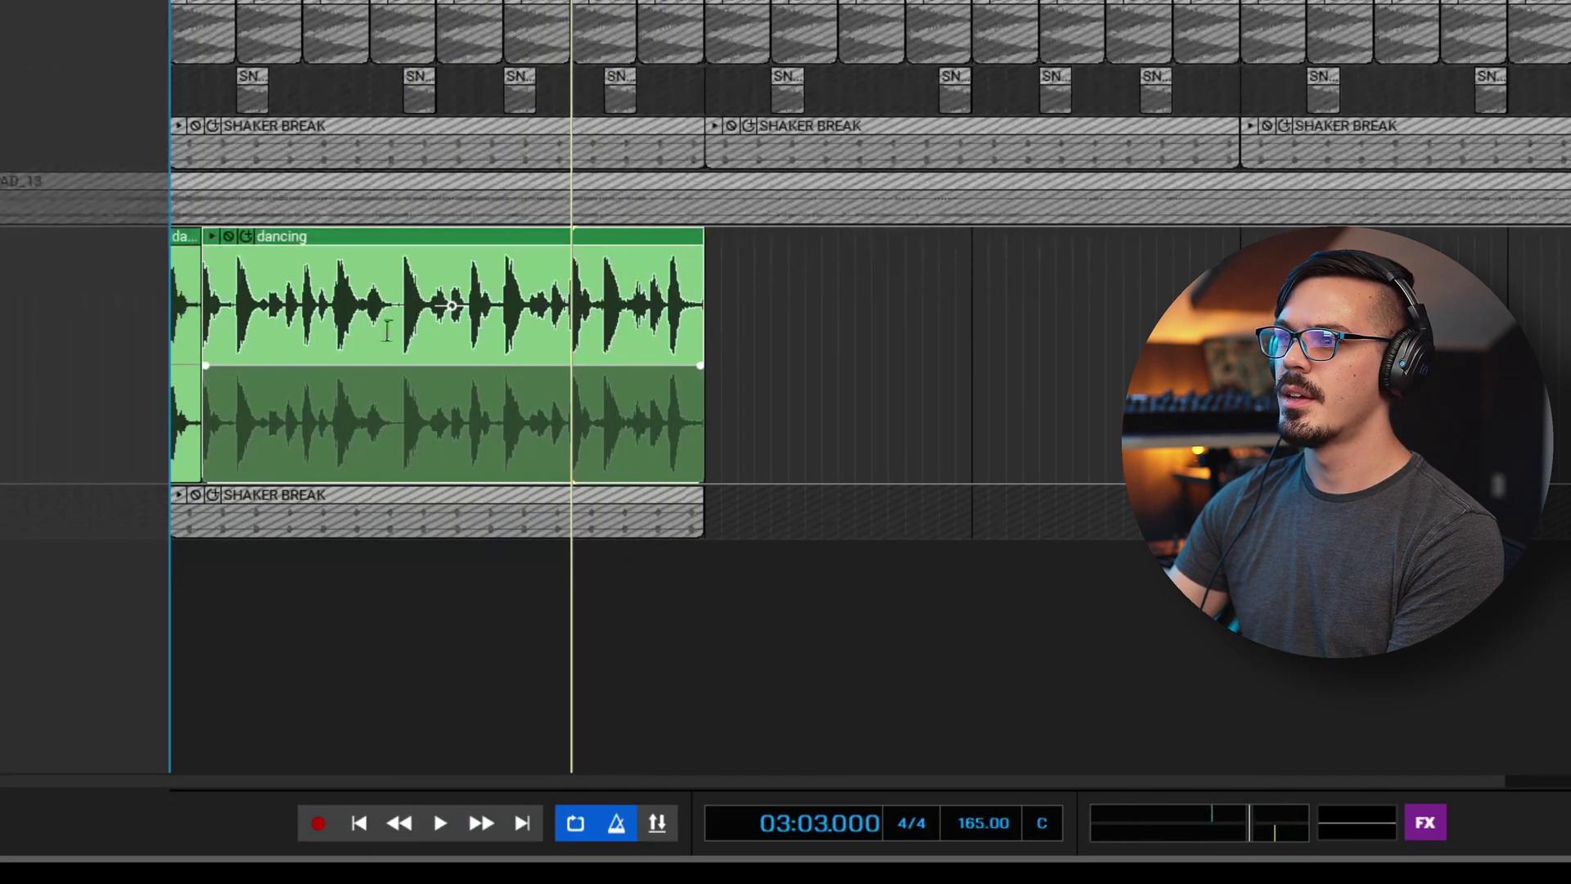
pyautogui.moveTo(240, 308); pyautogui.dragTo(265, 308)
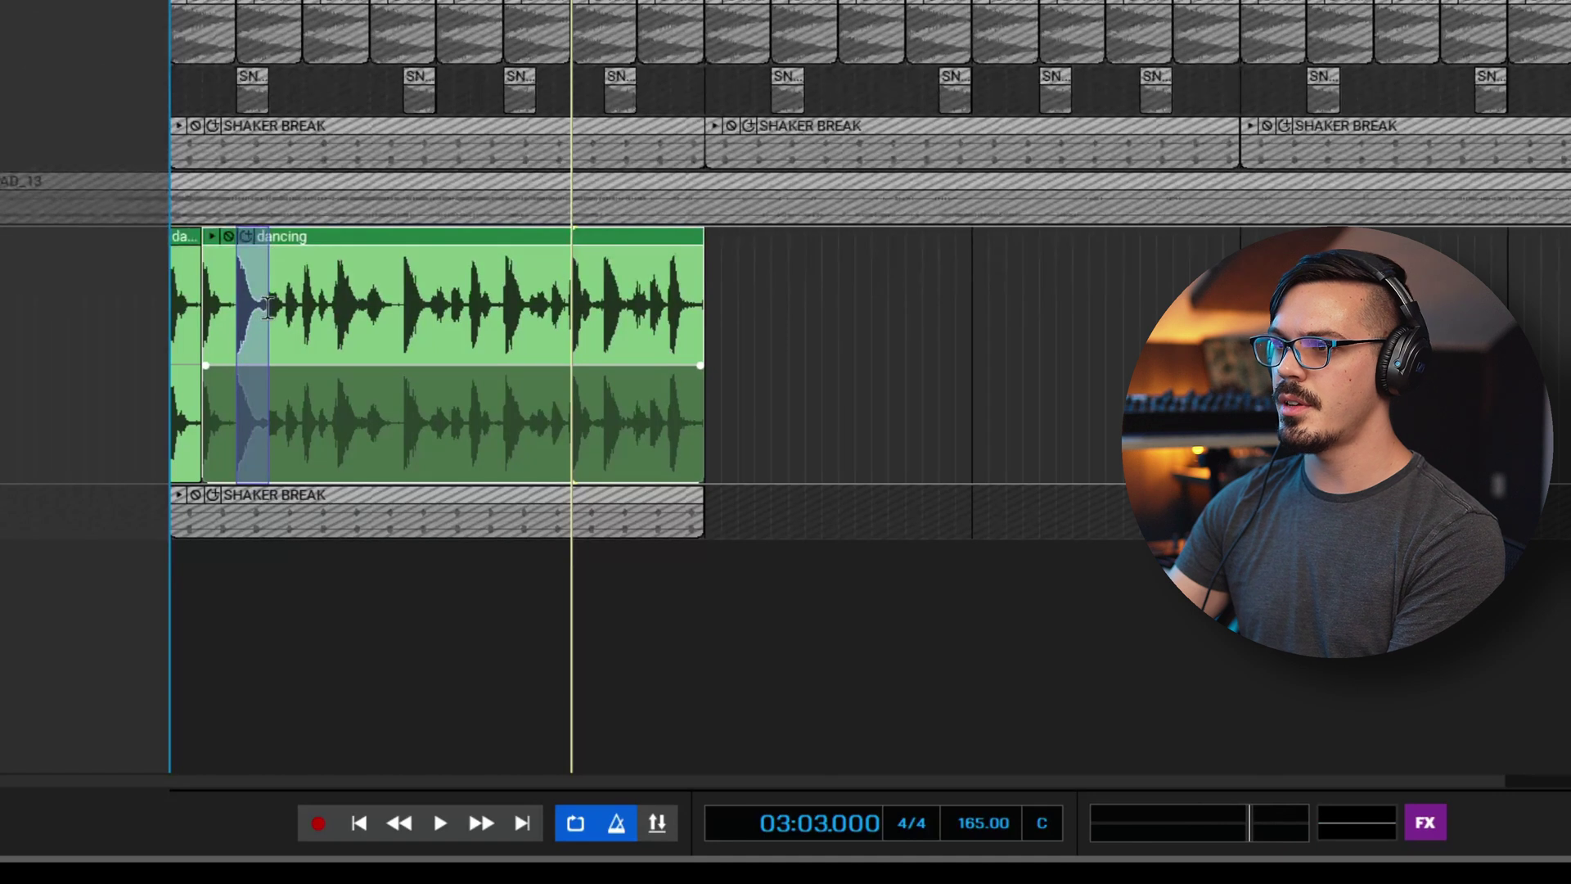
pyautogui.moveTo(573, 305); pyautogui.dragTo(588, 304)
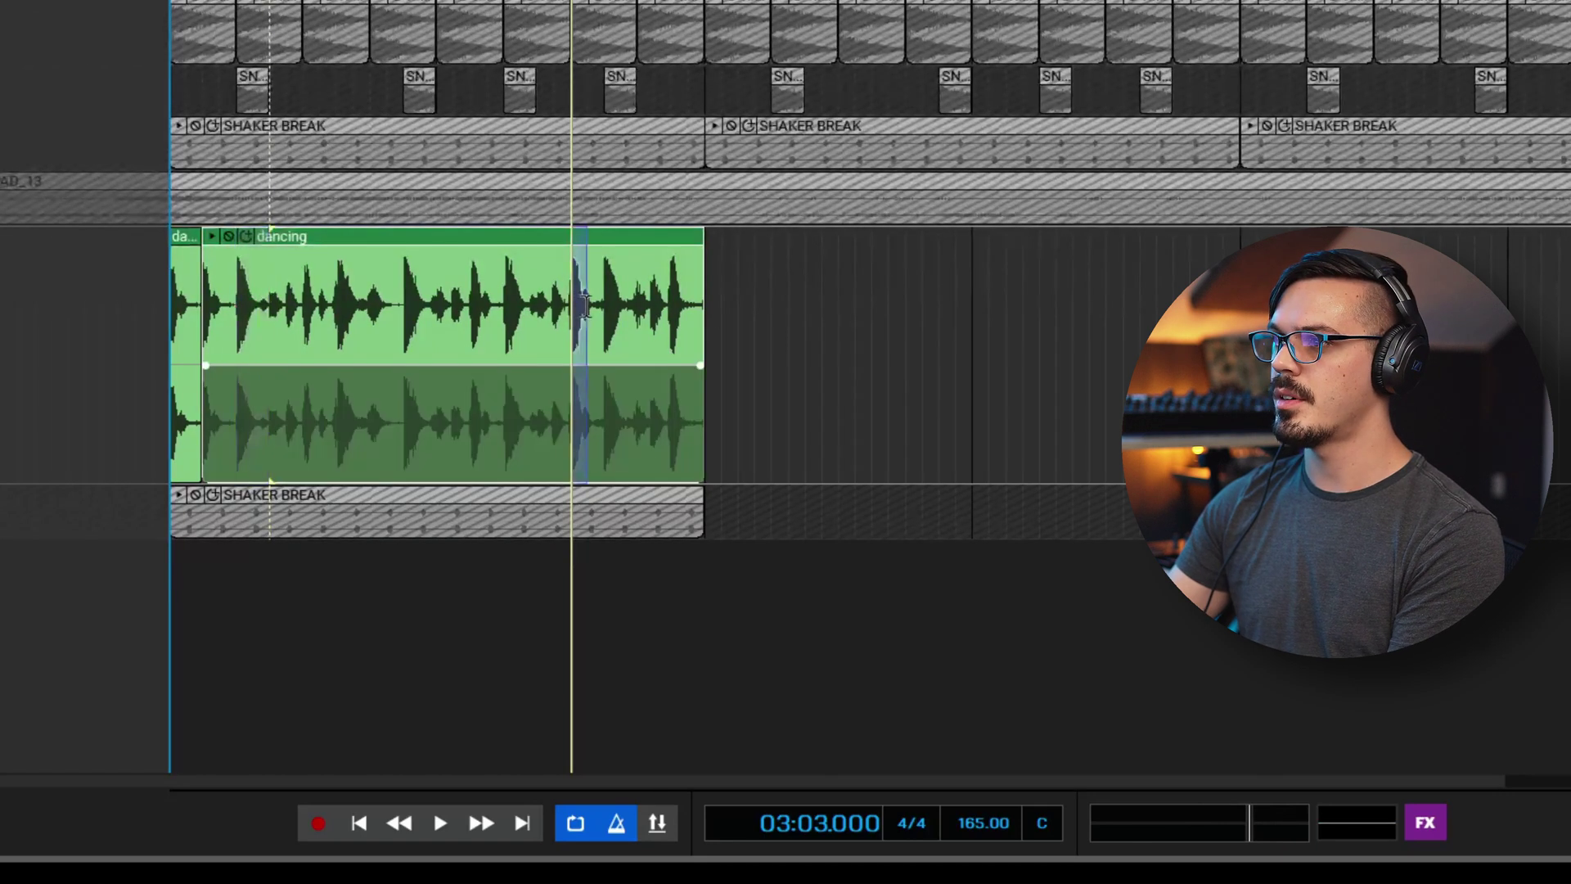
pyautogui.press('Delete')
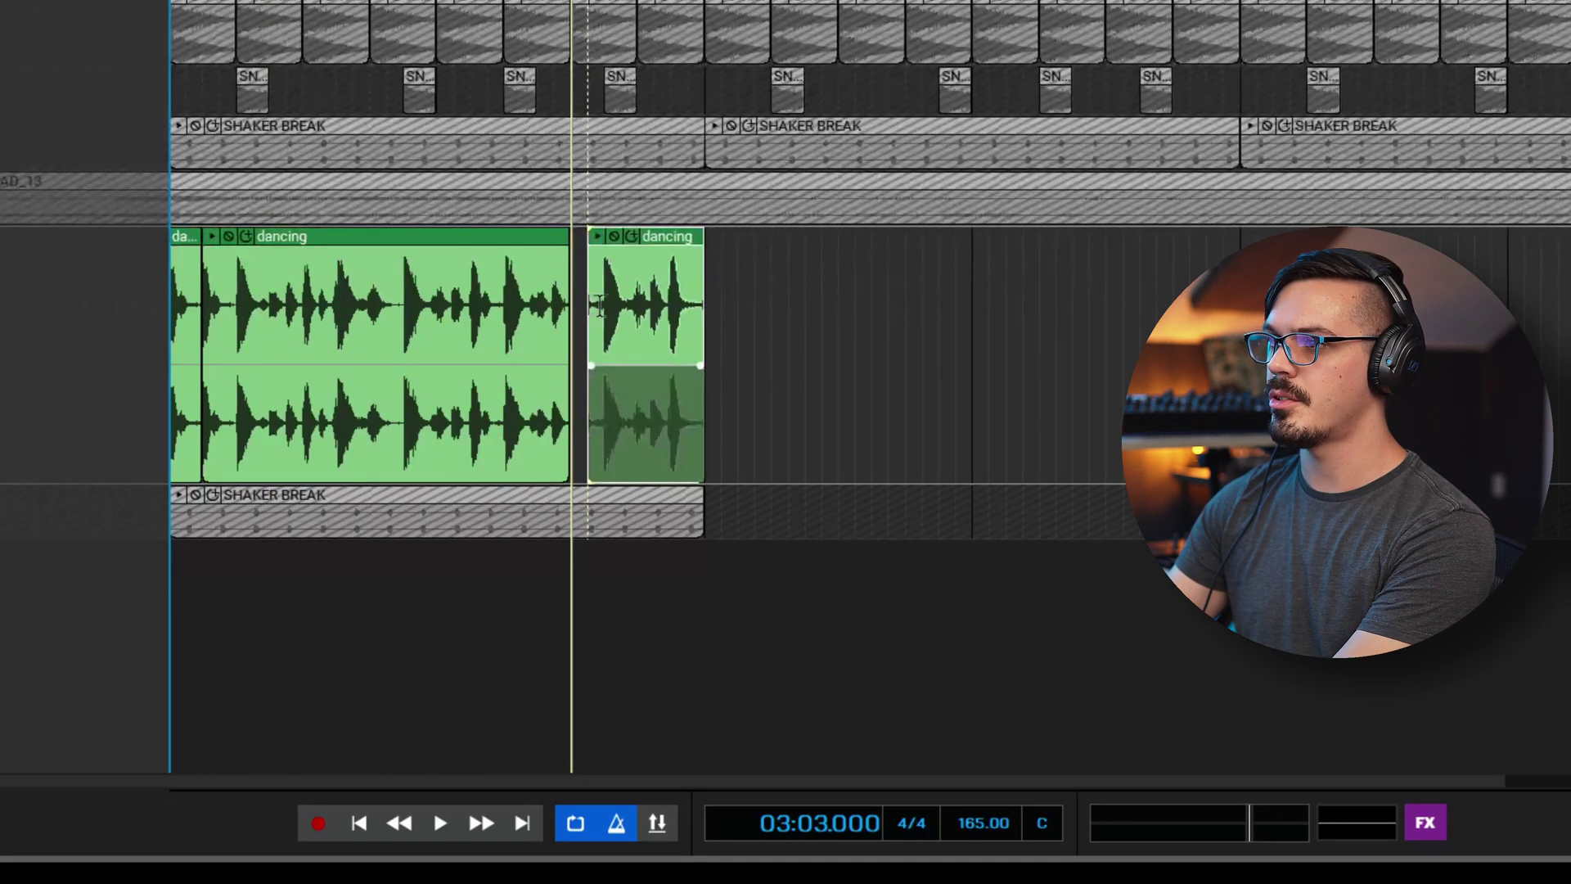
pyautogui.moveTo(604, 305); pyautogui.dragTo(581, 299)
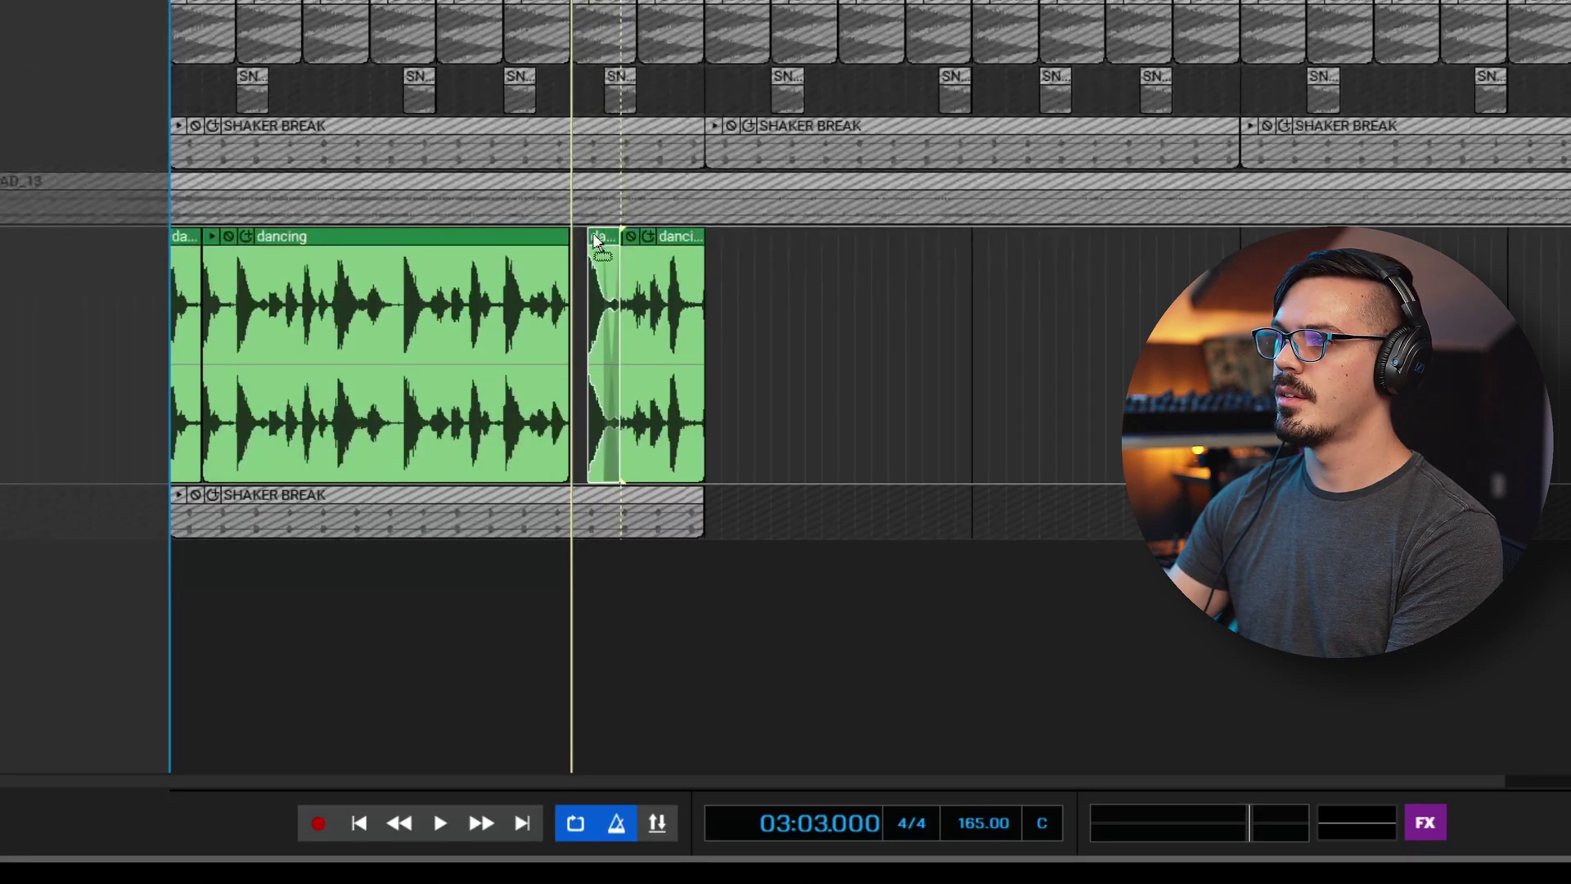
pyautogui.moveTo(595, 238); pyautogui.dragTo(592, 242)
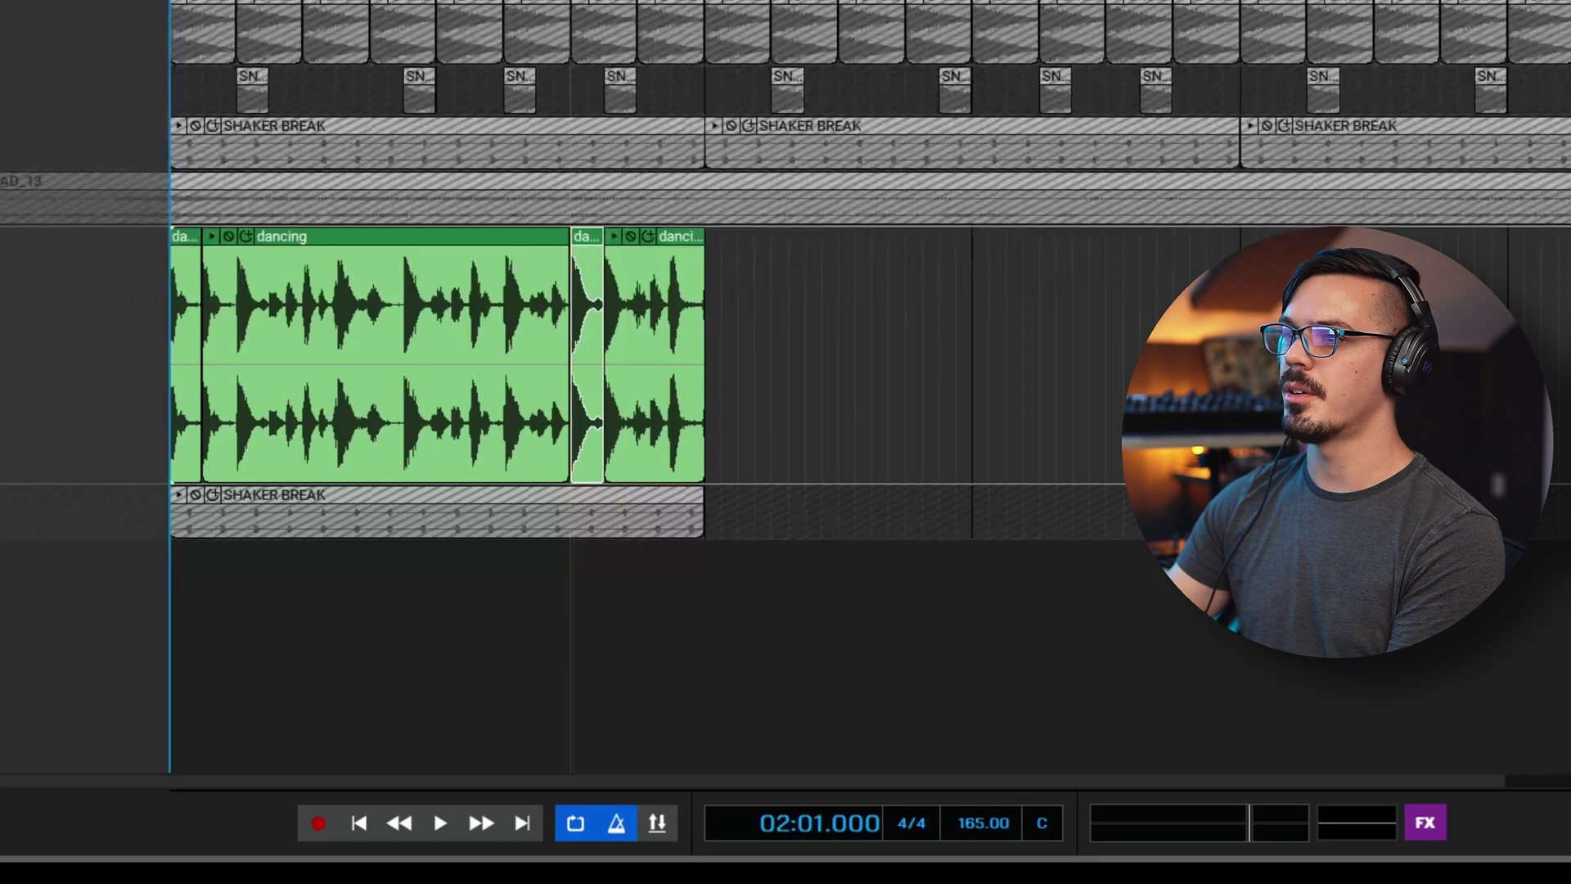
# Step: Audition the rechopped vocal, merge all dancing pieces into one clip, and zoom out
pyautogui.click(396, 130)
pyautogui.press('space')
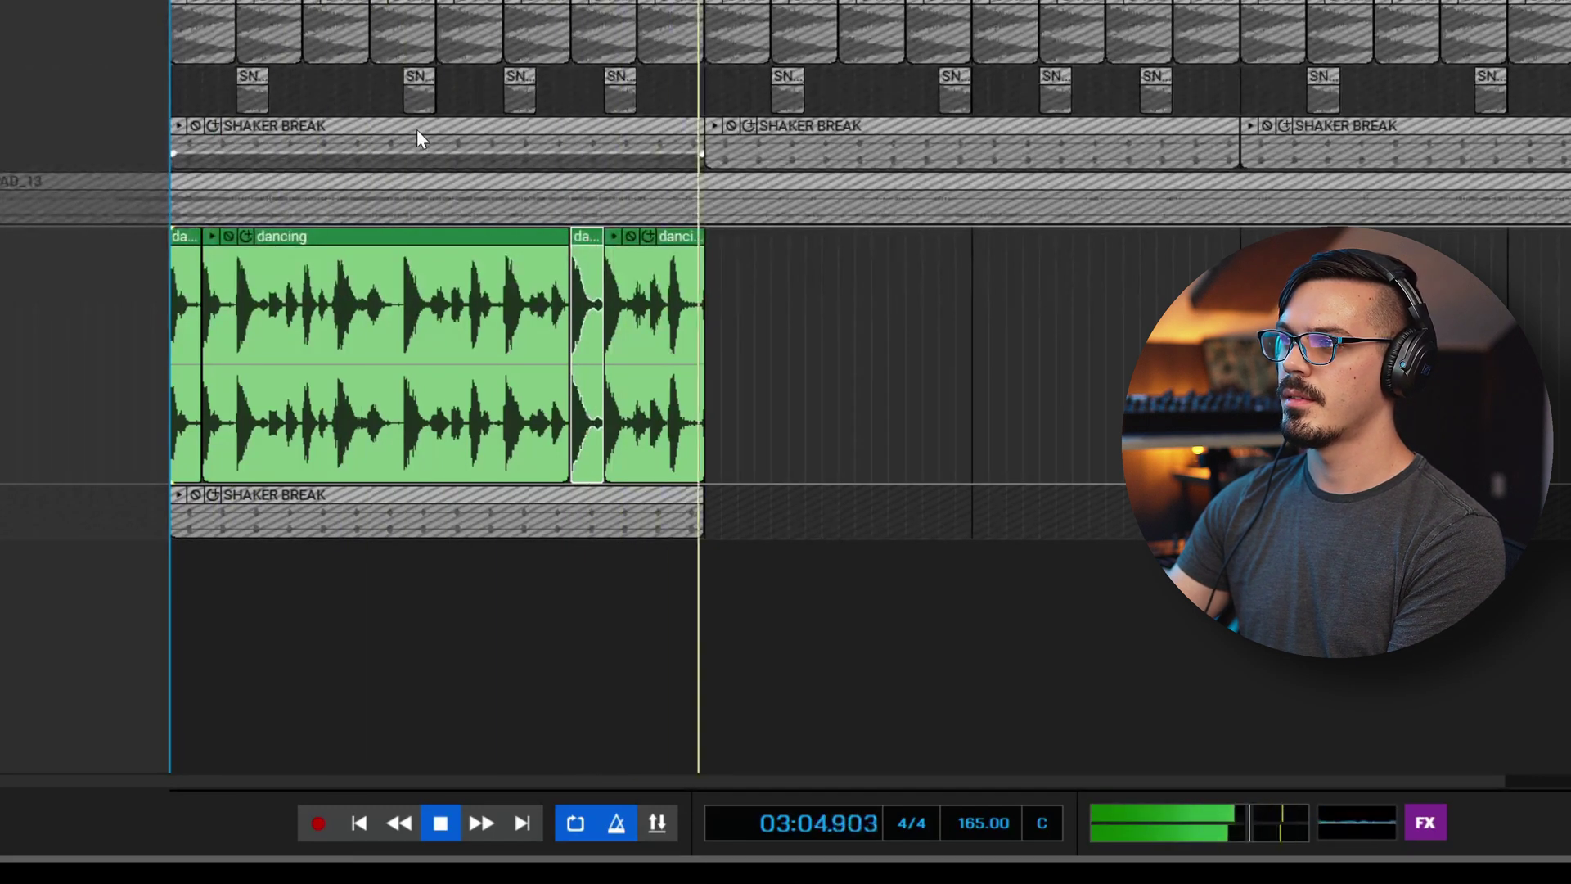
pyautogui.press('space')
pyautogui.moveTo(757, 240); pyautogui.dragTo(143, 281)
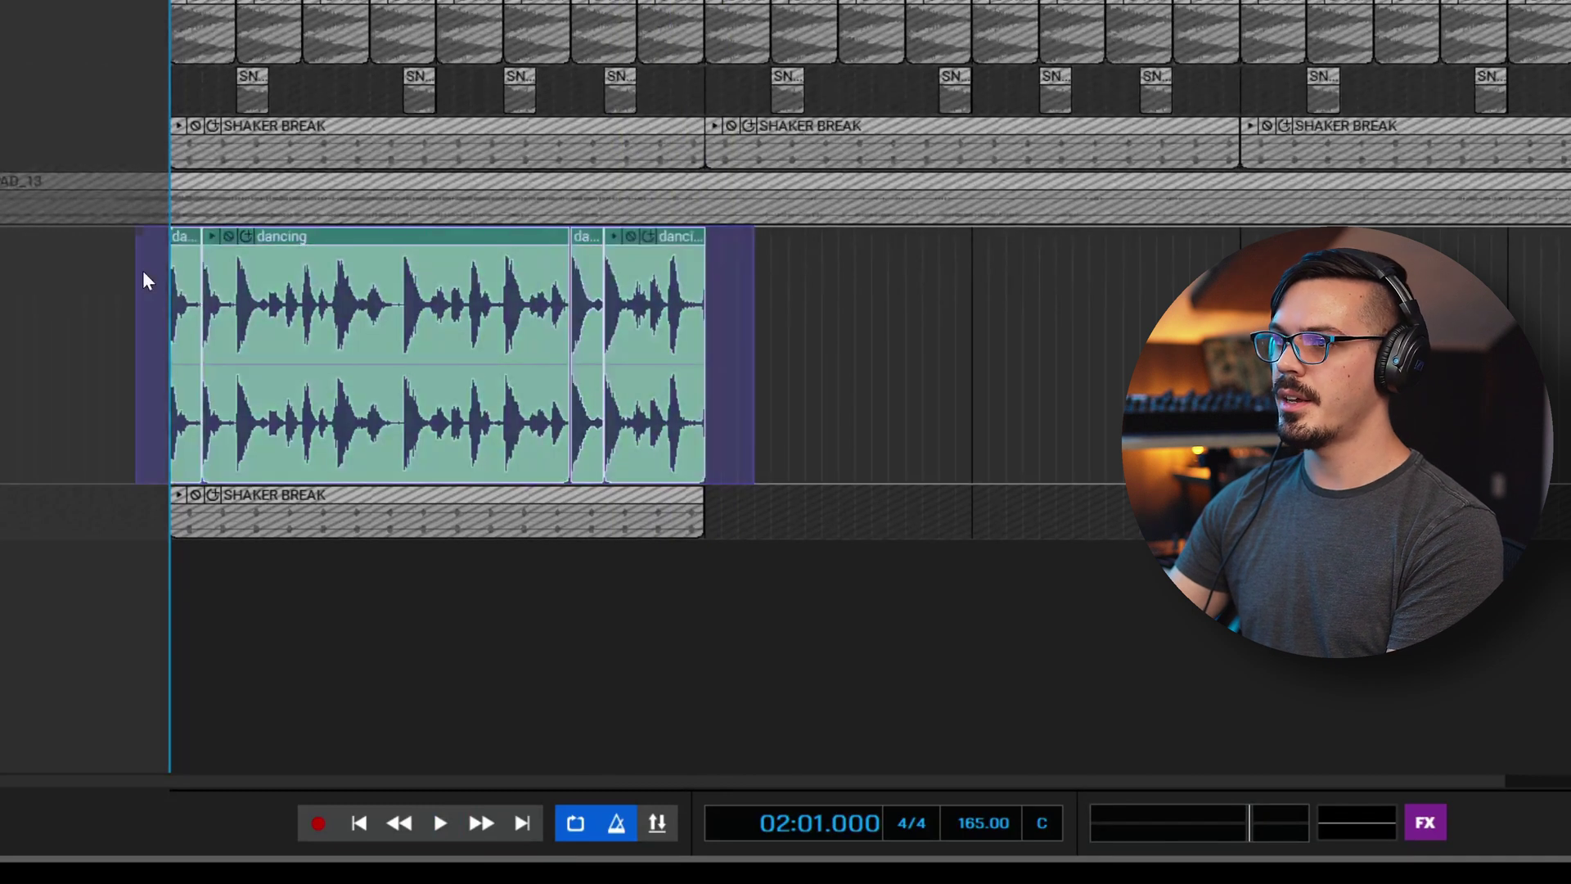
pyautogui.hotkey('ctrl', 'b')
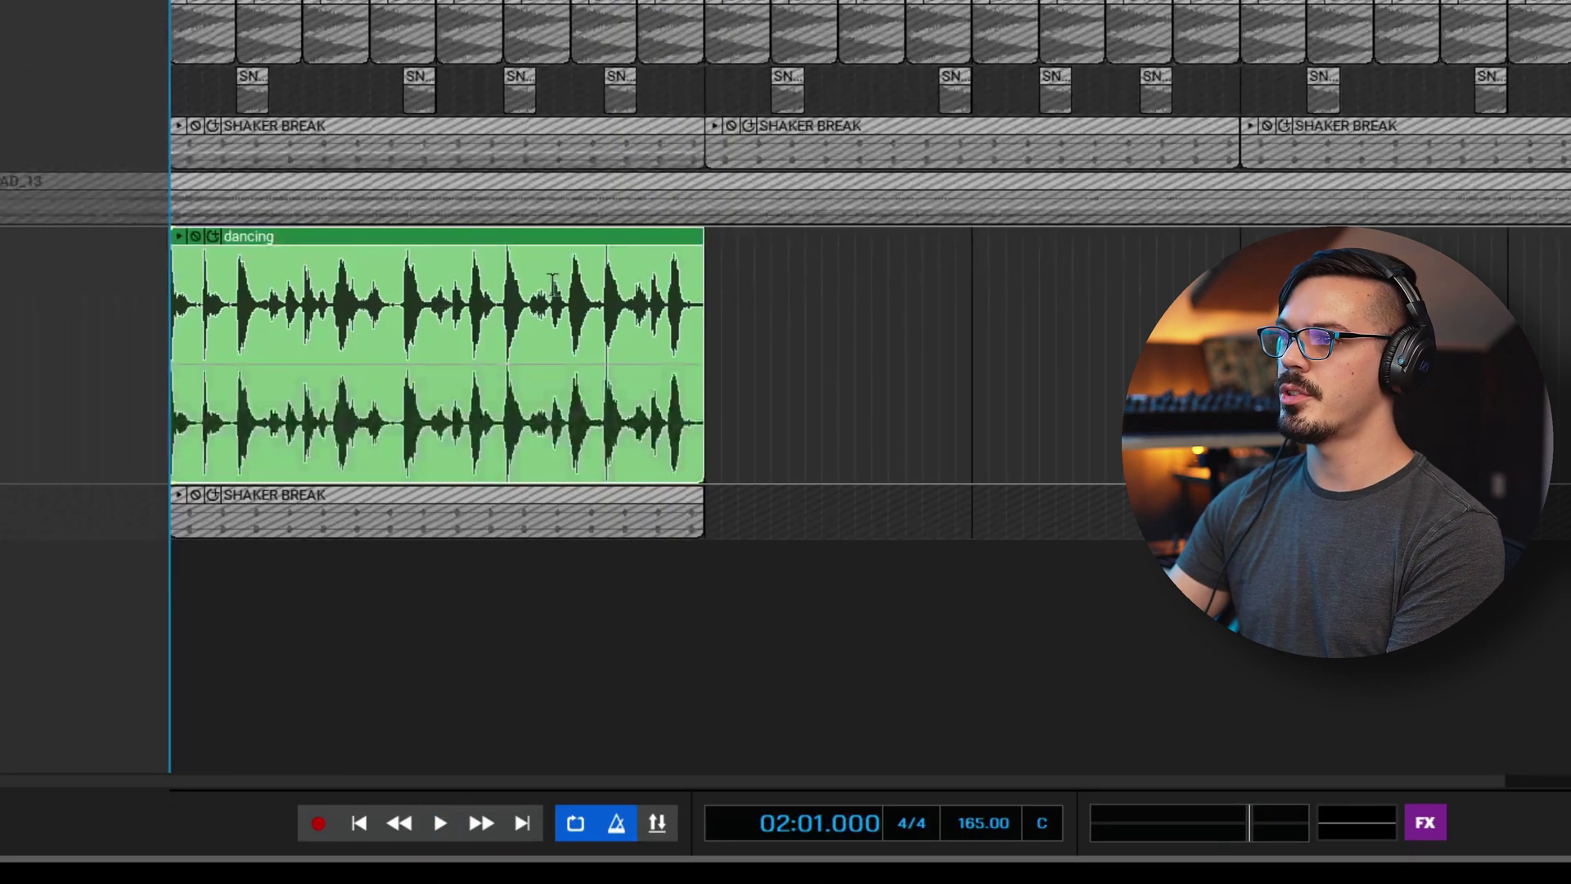
pyautogui.press('w')
pyautogui.press('w')
pyautogui.press('w')
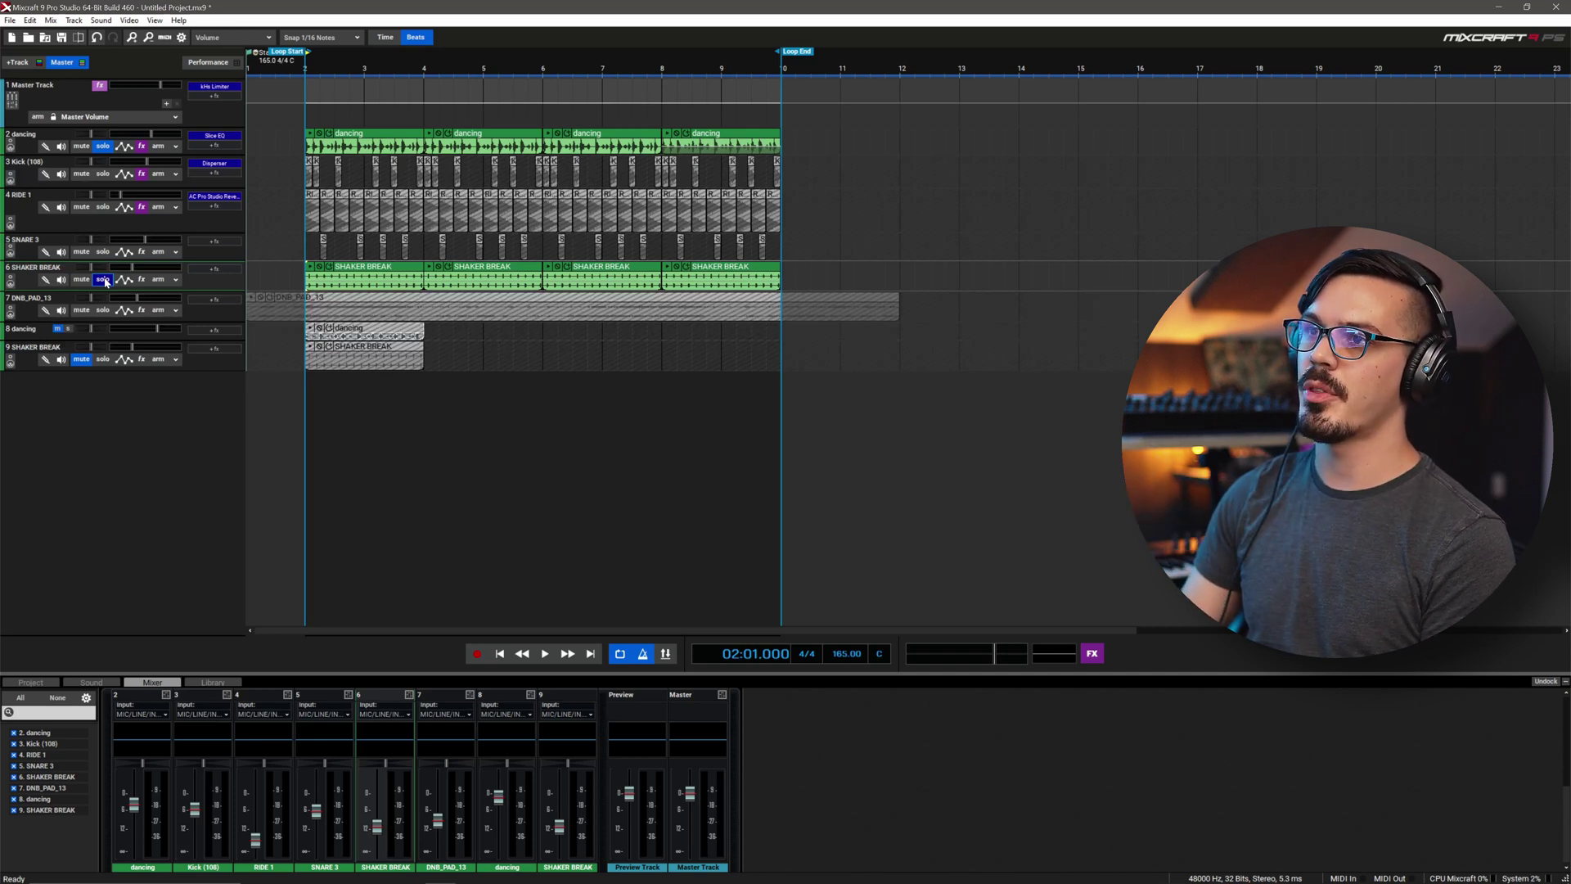
# Step: Turn off solo on the SHAKER BREAK and dancing tracks and play the full arrangement
pyautogui.press('space')
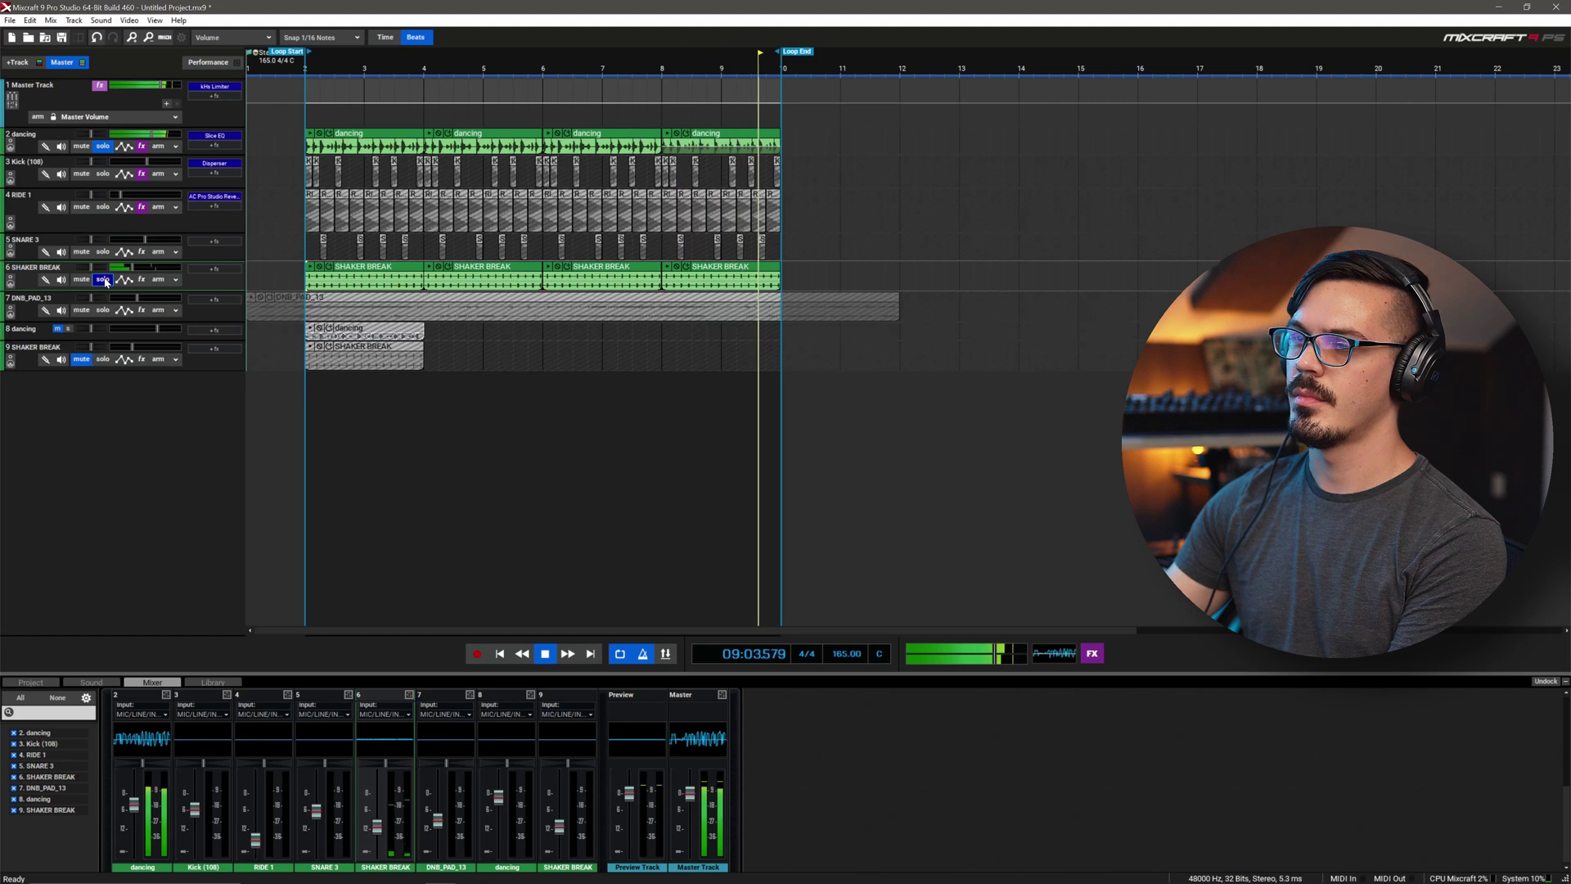
pyautogui.press('space')
pyautogui.click(103, 280)
pyautogui.click(104, 147)
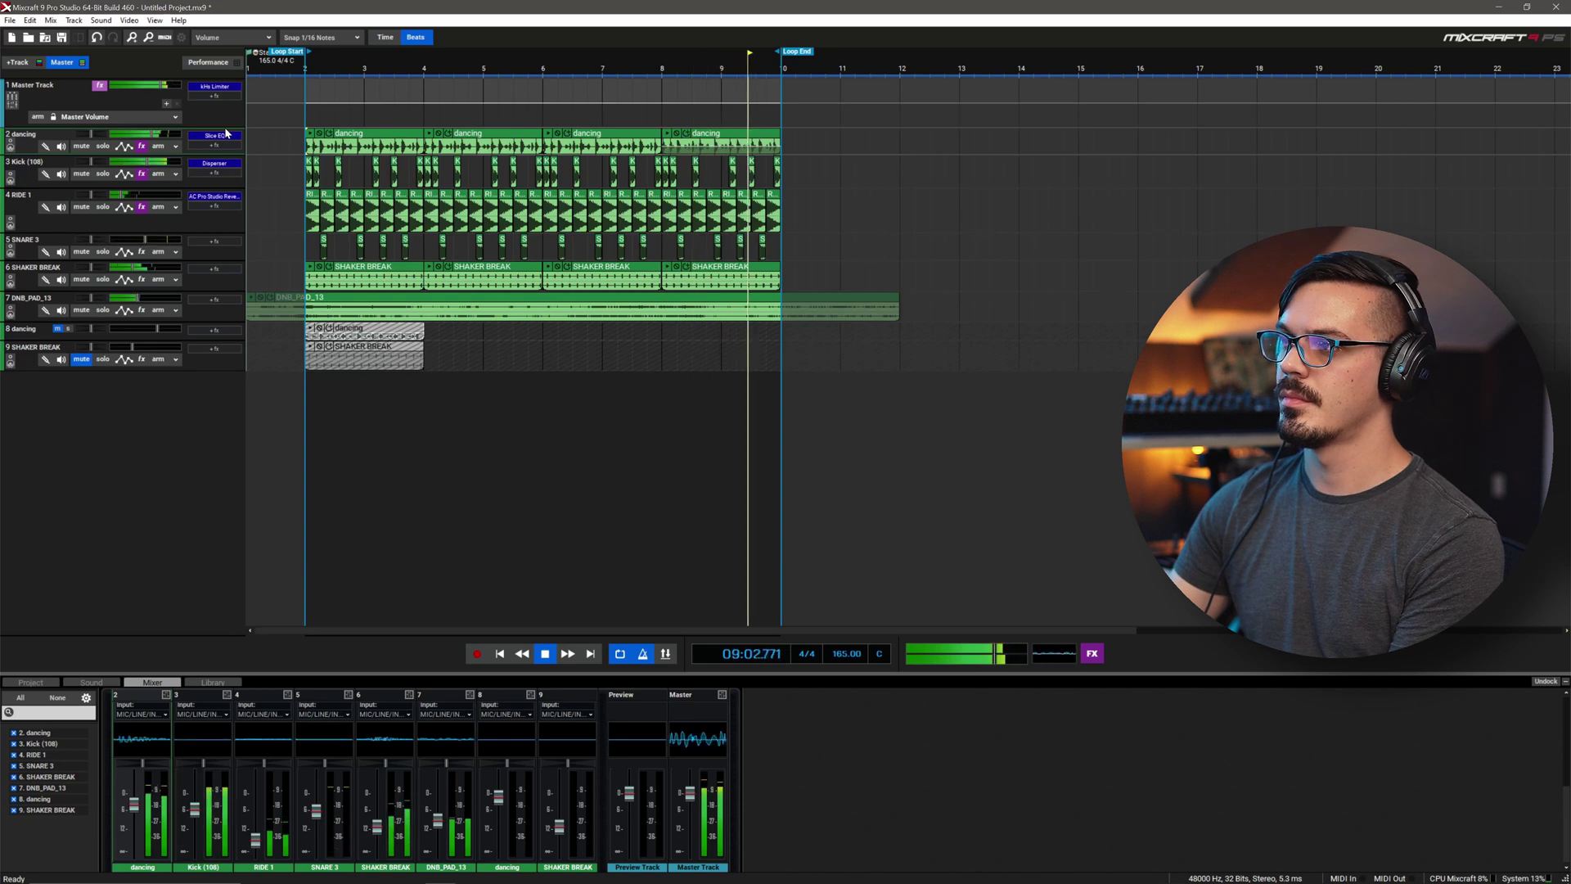
pyautogui.press('space')
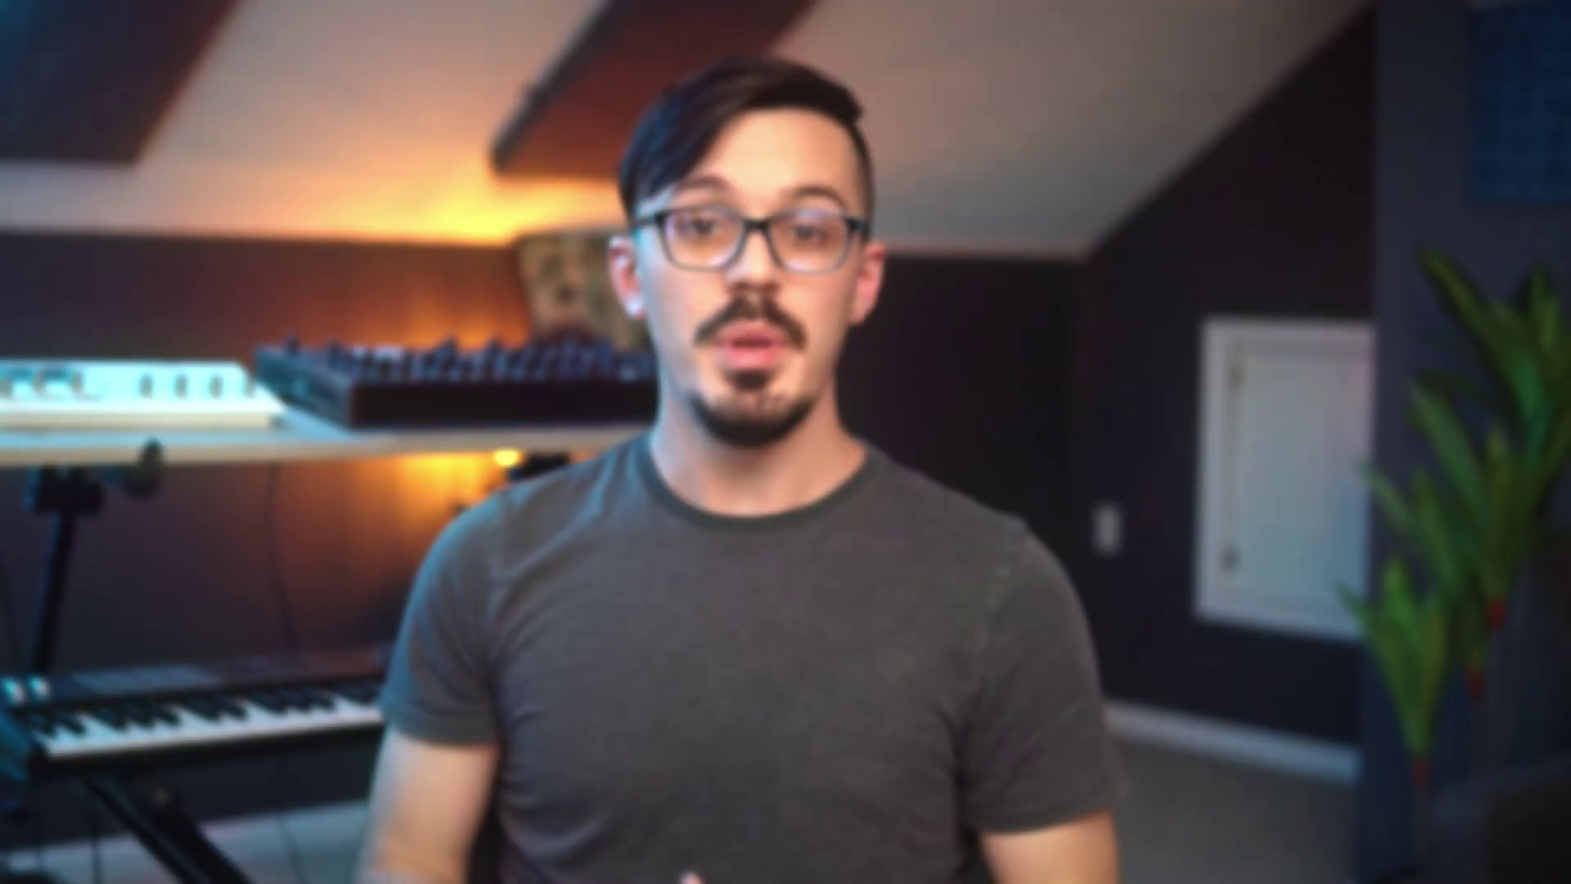